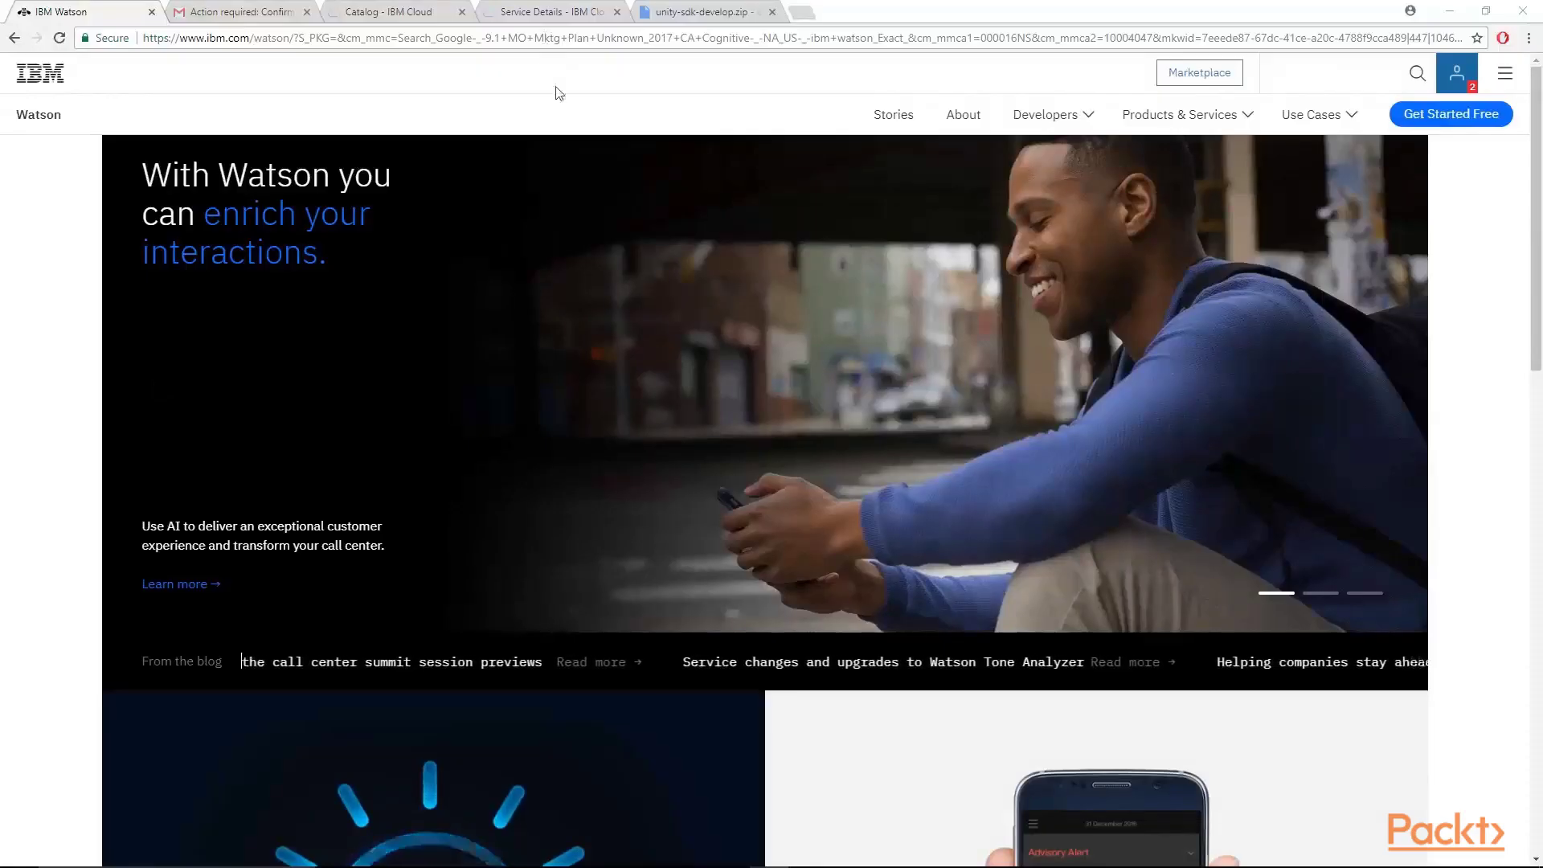
Replace the 'ibm watson' Google search with a search for 'bluemix'
scroll(98, 168, "down", 2)
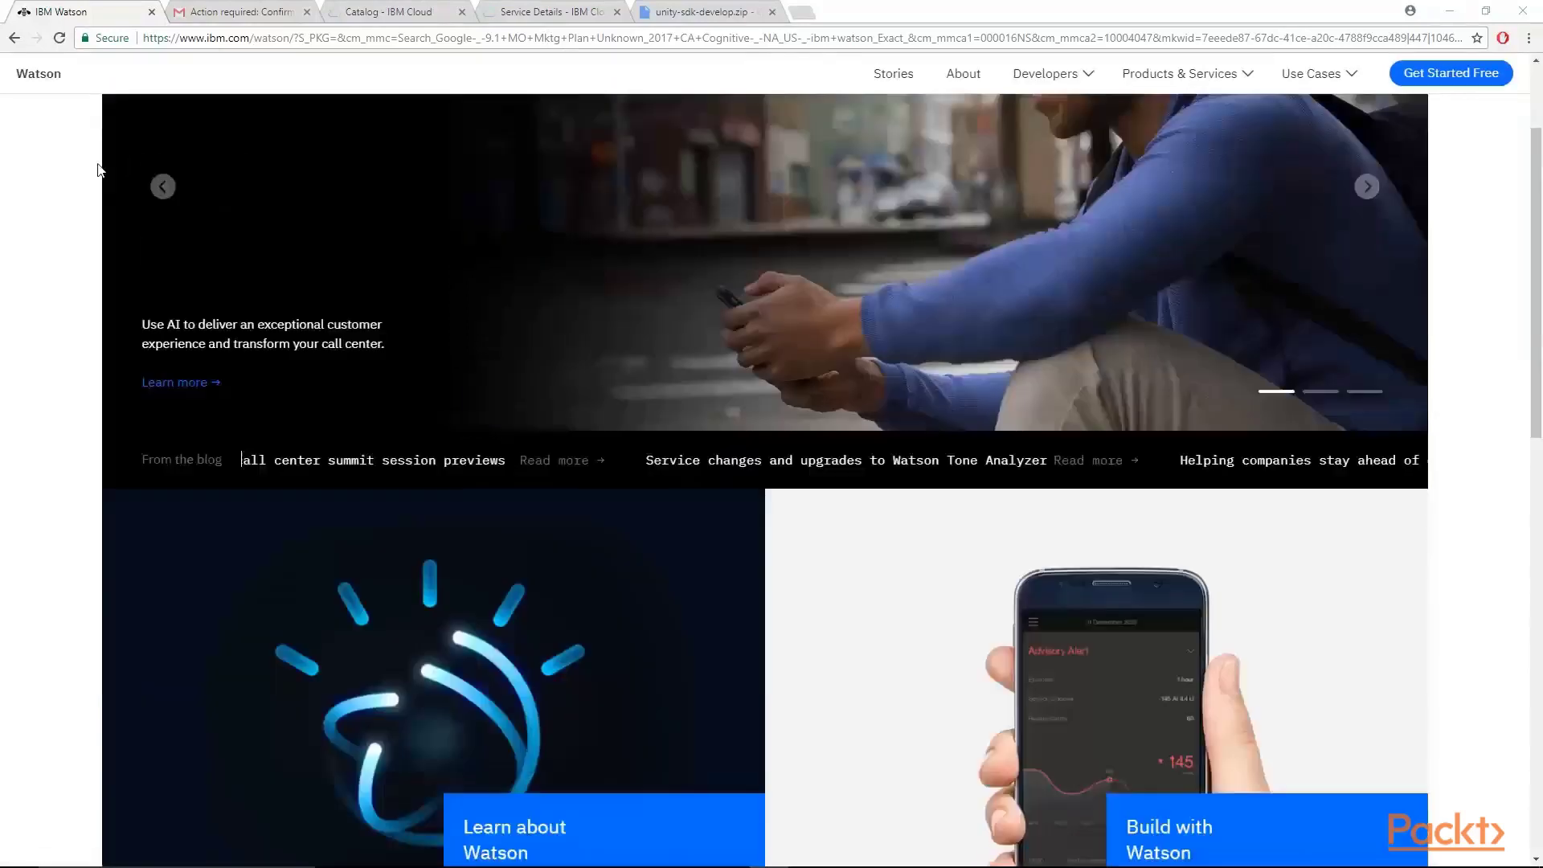
scroll(98, 169, "down", 3)
scroll(750, 241, "up", 5)
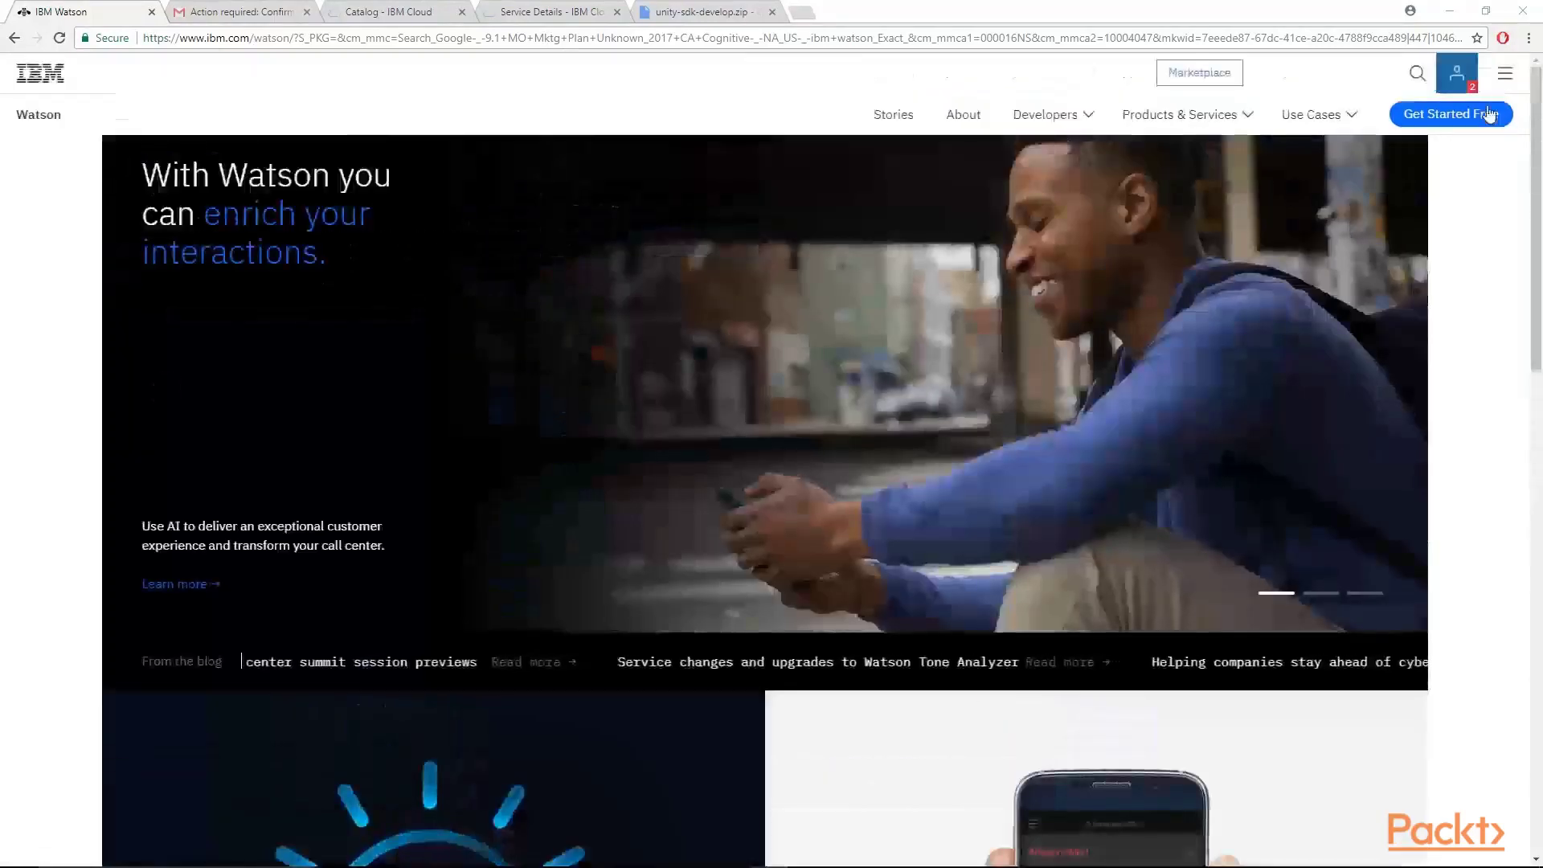
left_click(14, 38)
left_click_drag(227, 88, 118, 89)
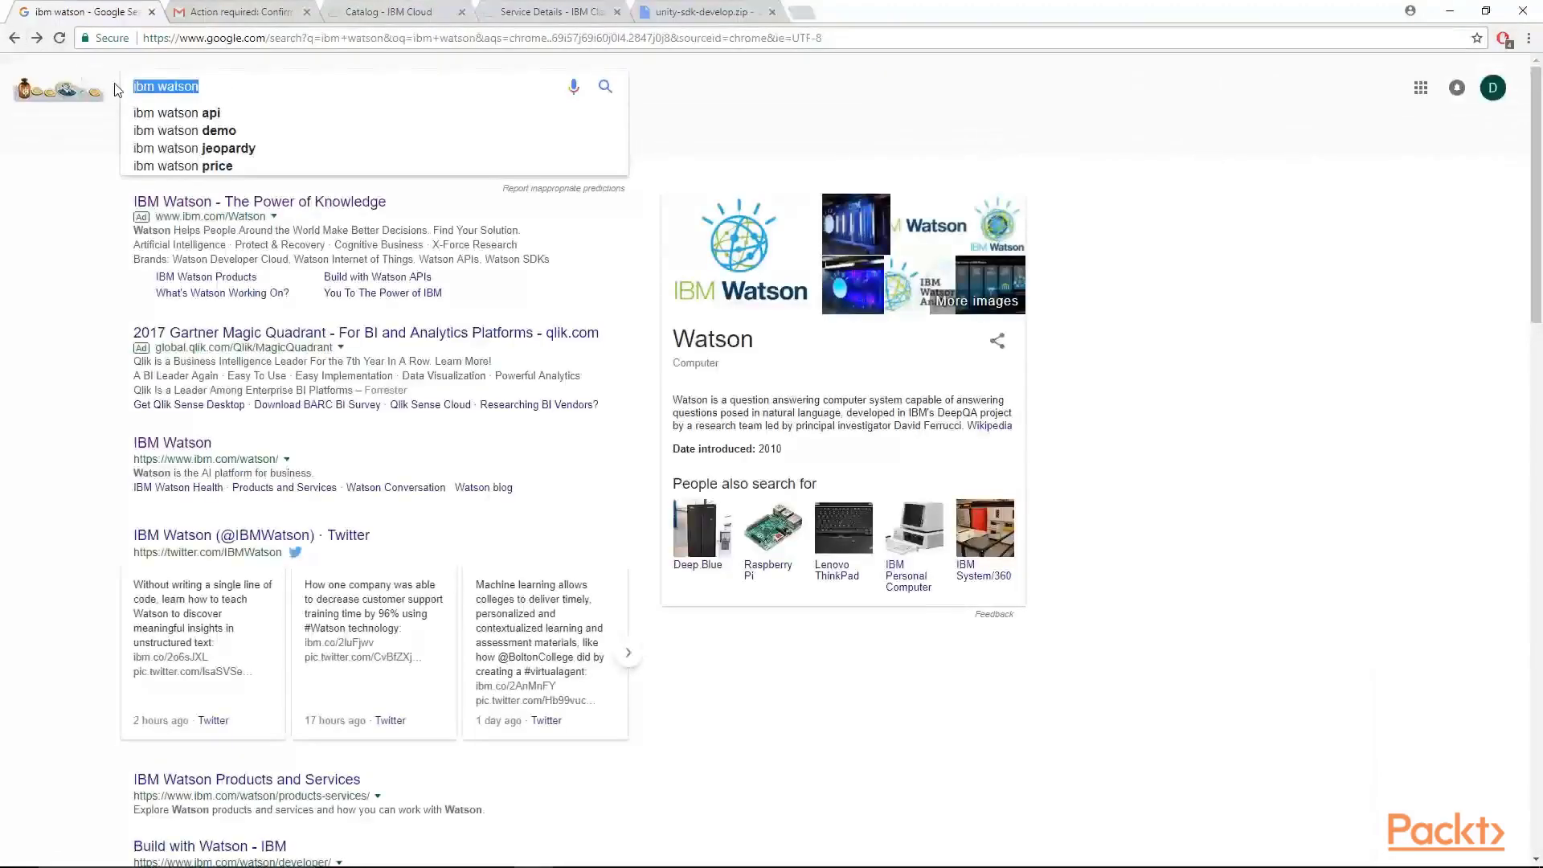
type("bluemix")
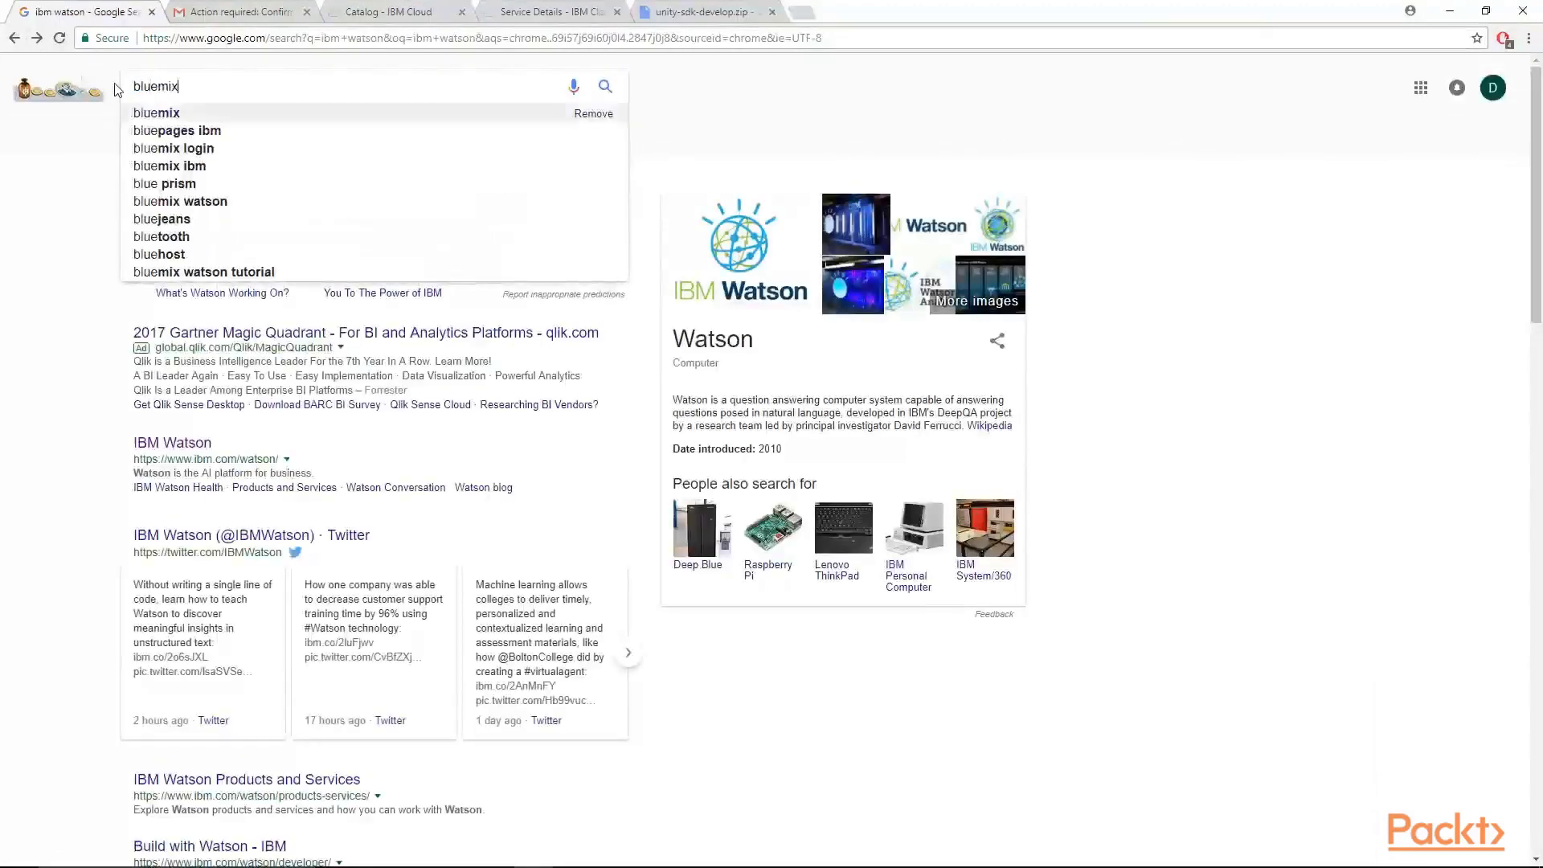
key("Return")
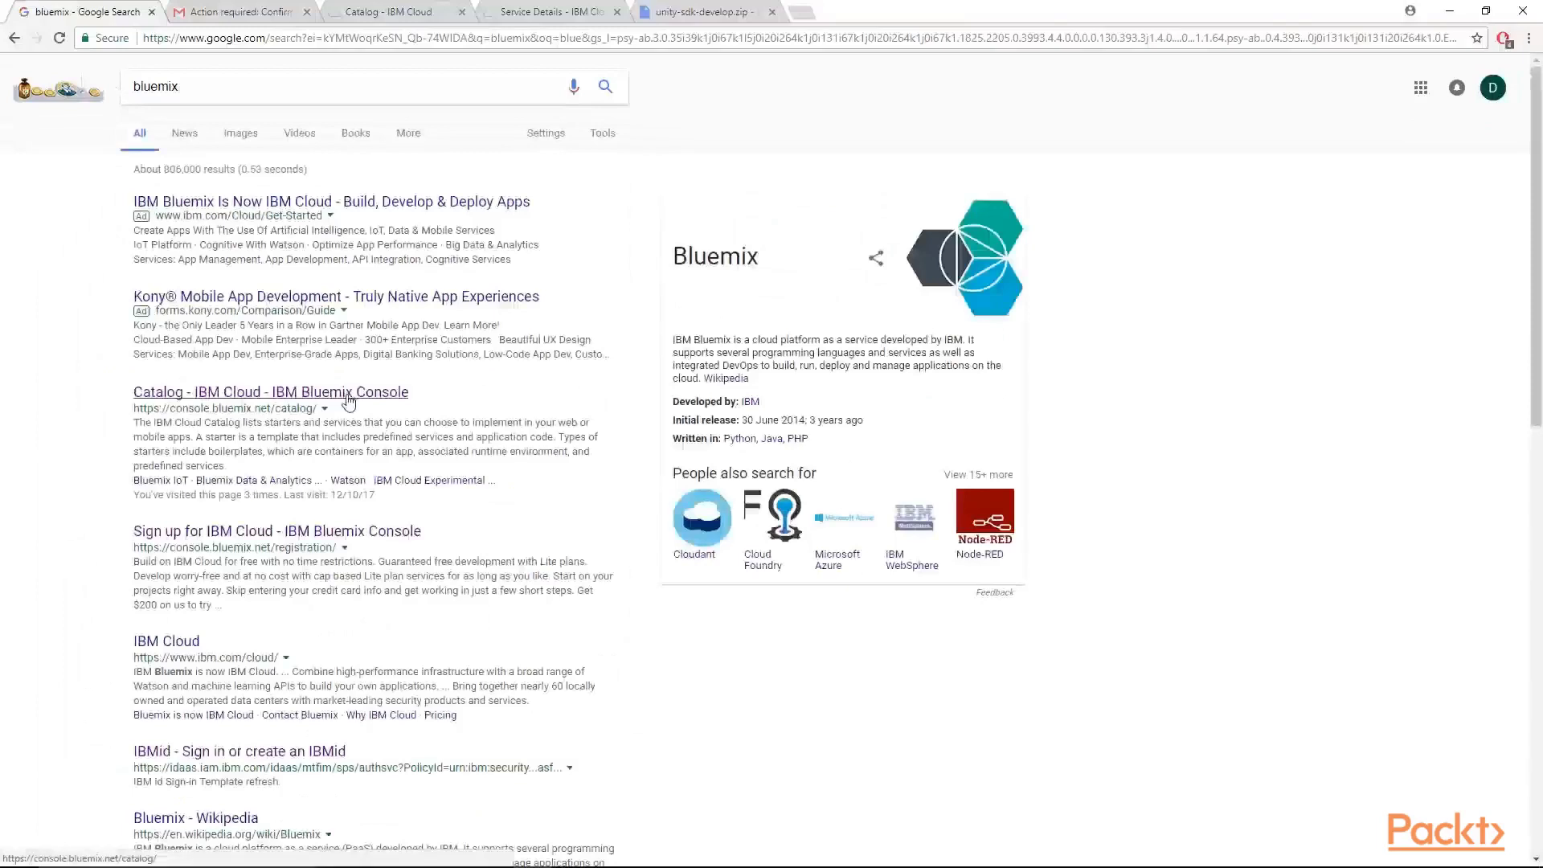
Open the Catalog - IBM Cloud result, check the Gmail confirmation email, then return to the Catalog tab
left_click(348, 394)
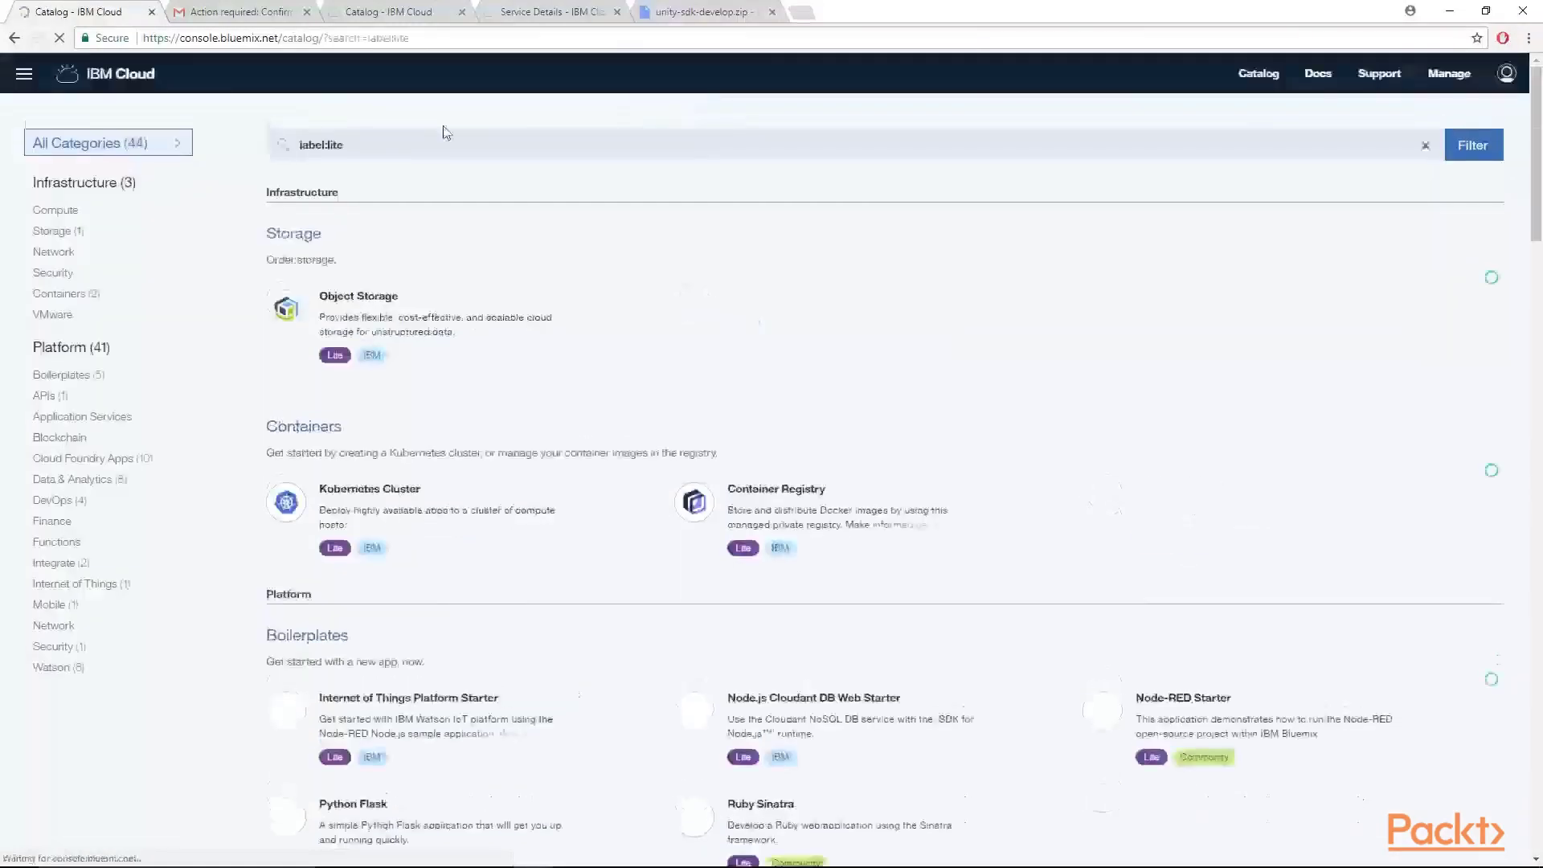
left_click(15, 39)
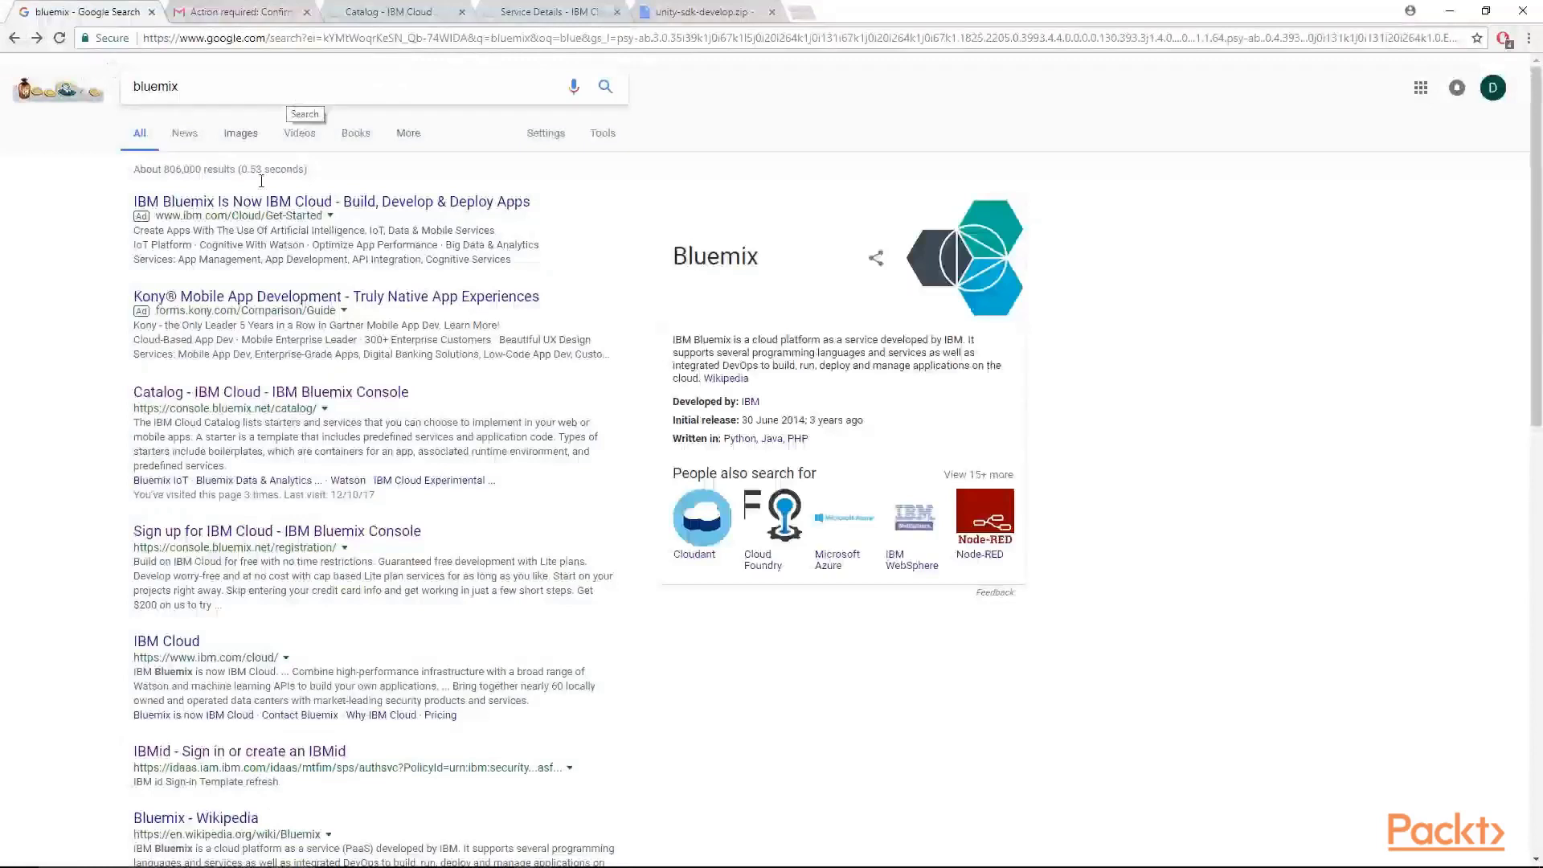
left_click(238, 13)
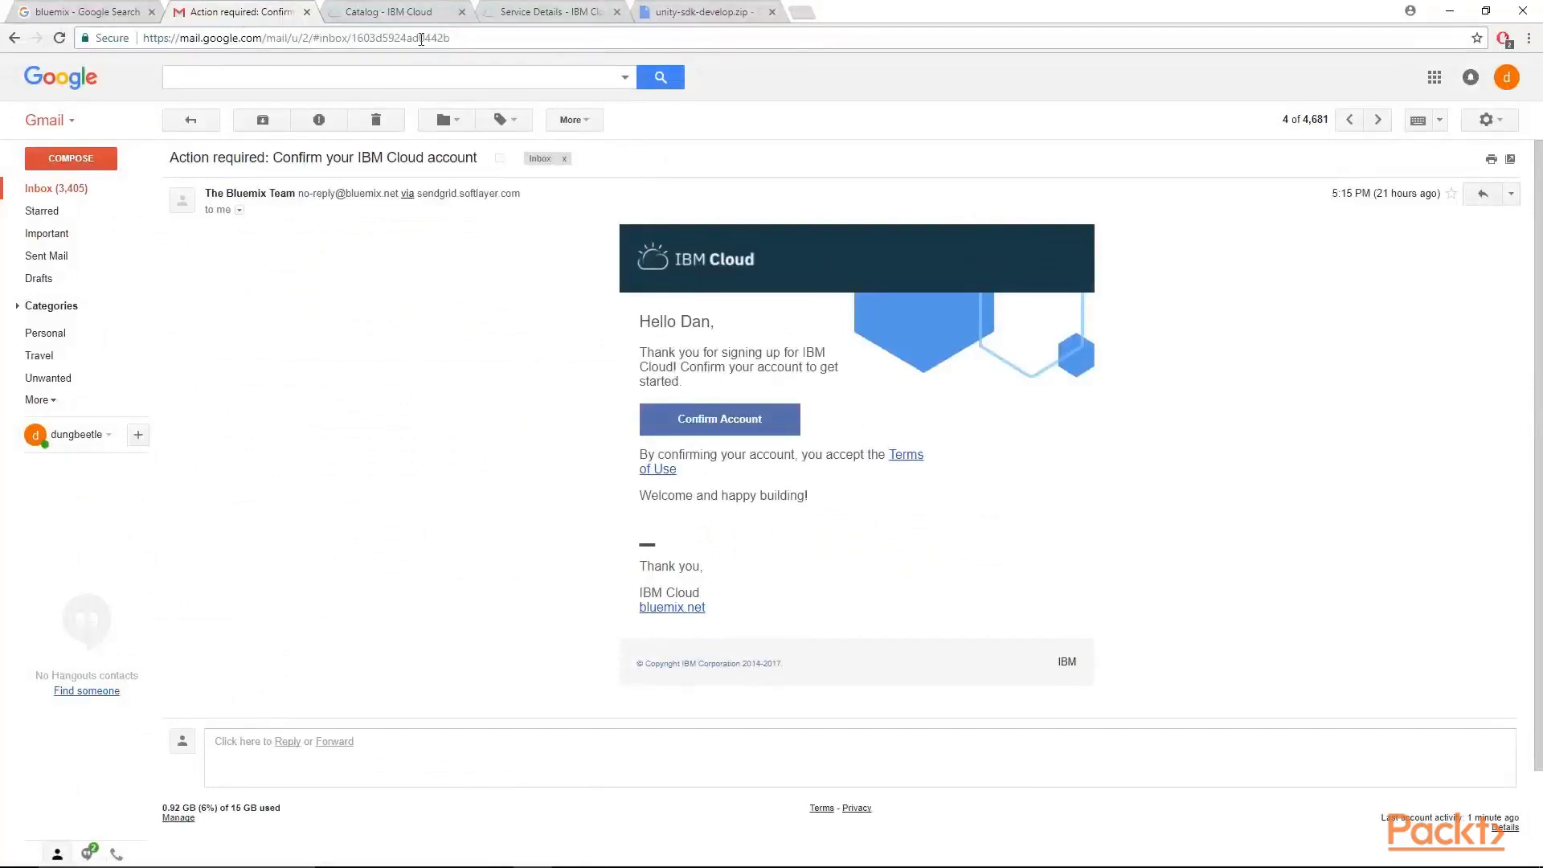
left_click(394, 22)
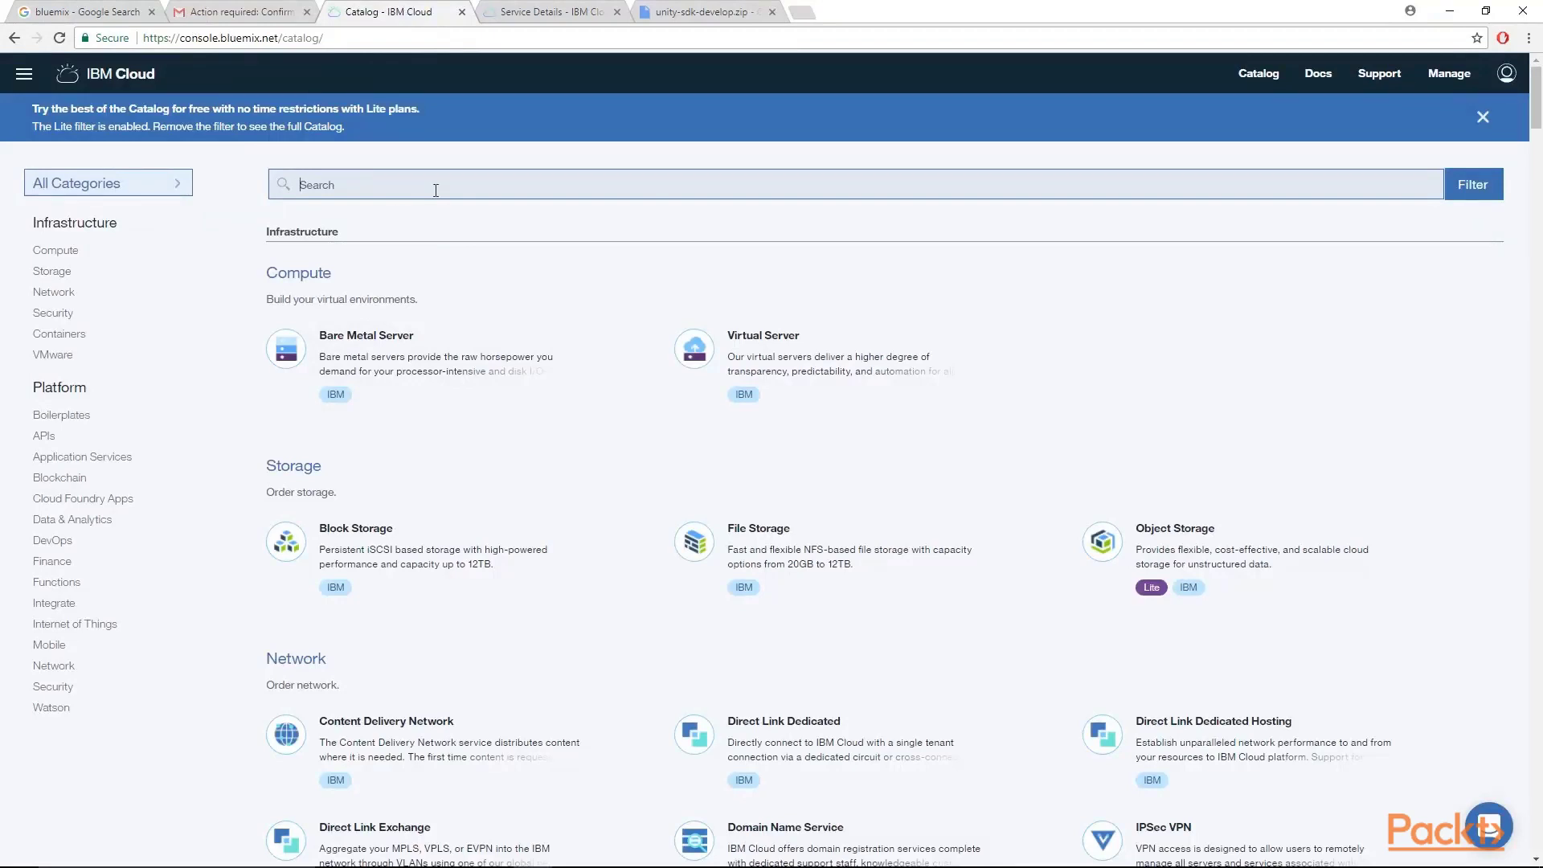
Search the catalog for 'speech to text' and open the Speech to Text service's Lite plan page
type("speech to text")
key("Return")
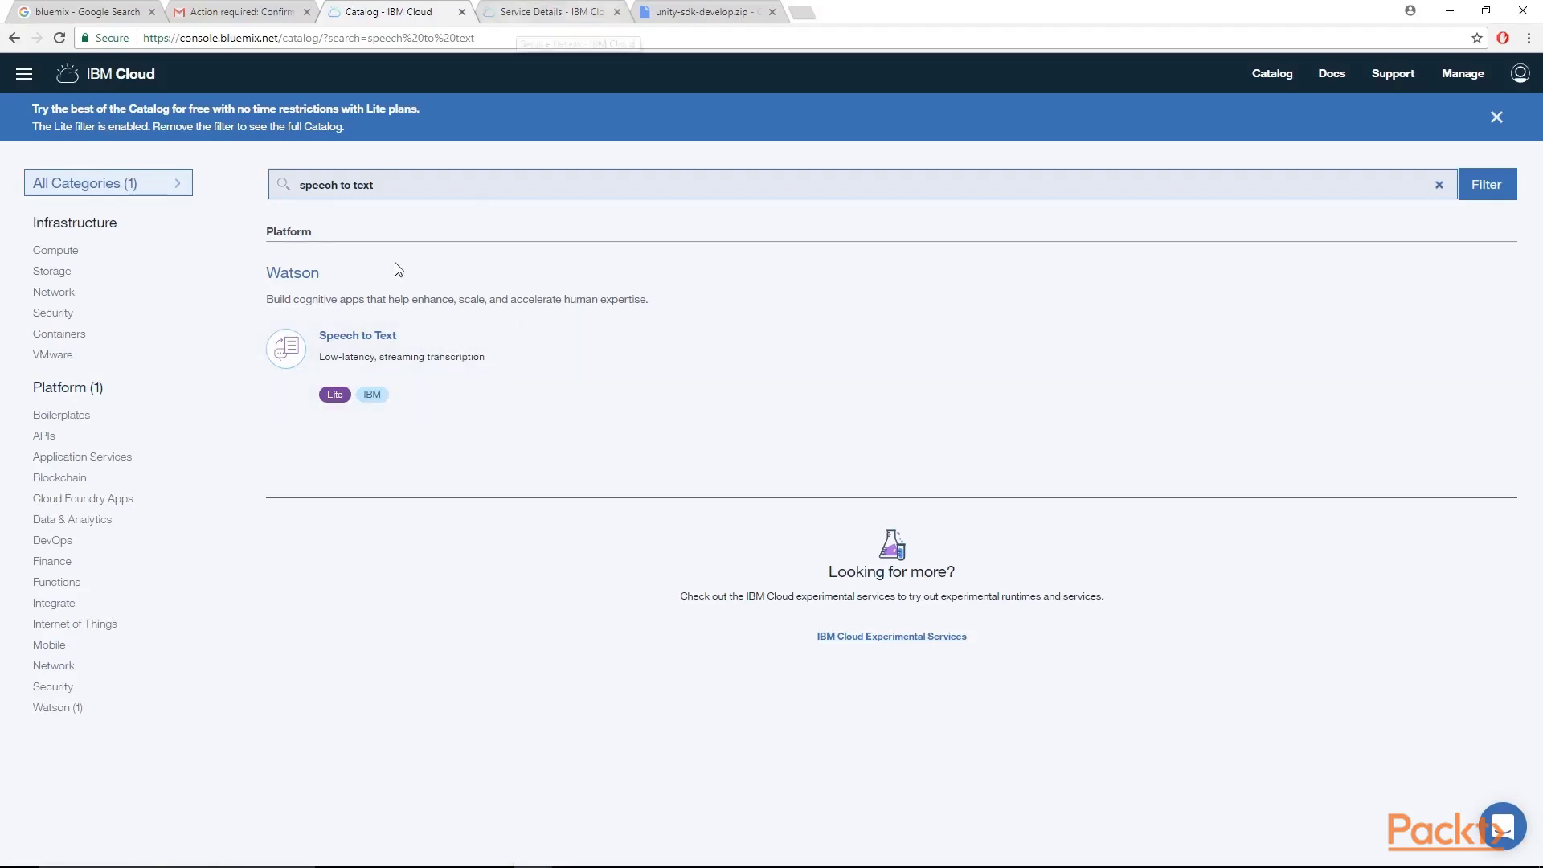
left_click(385, 338)
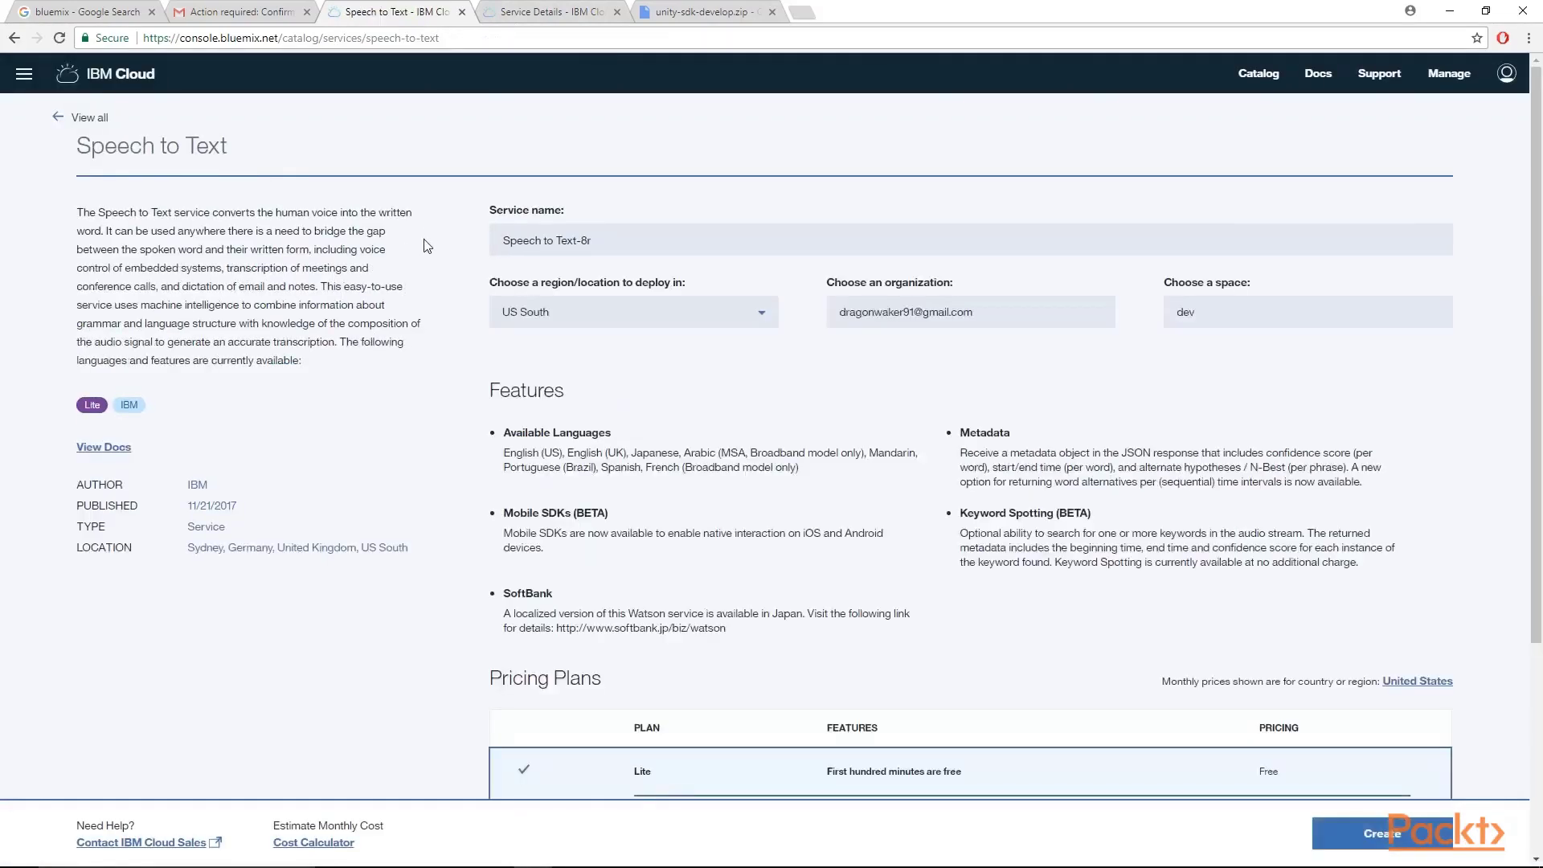
View the Speech to Text-uk service details and scroll through its Getting started tutorial
left_click(526, 10)
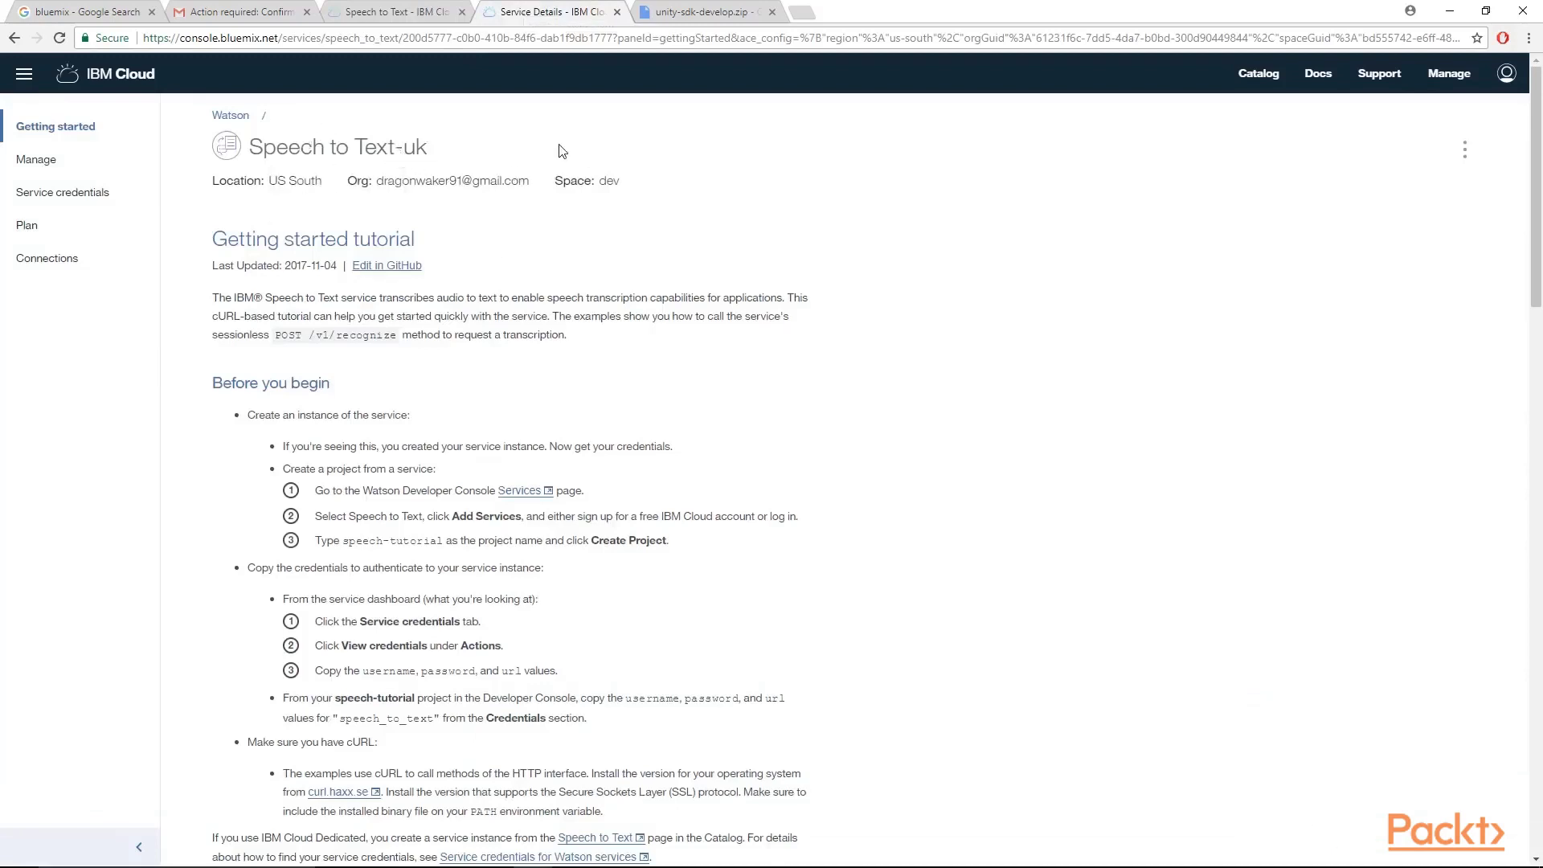
scroll(561, 457, "down", 1)
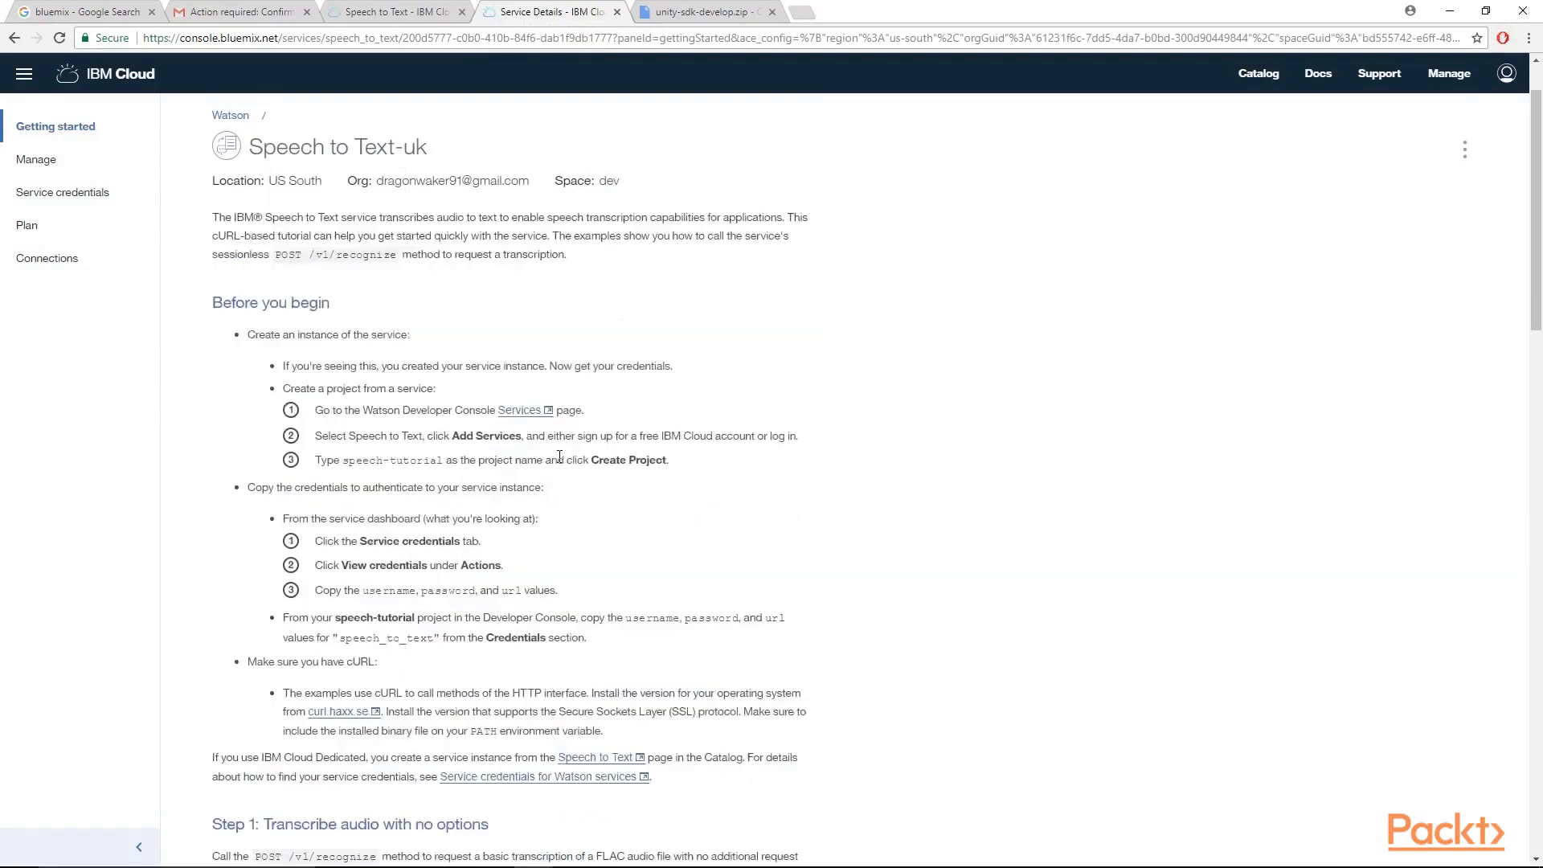
scroll(560, 457, "down", 3)
scroll(498, 492, "up", 4)
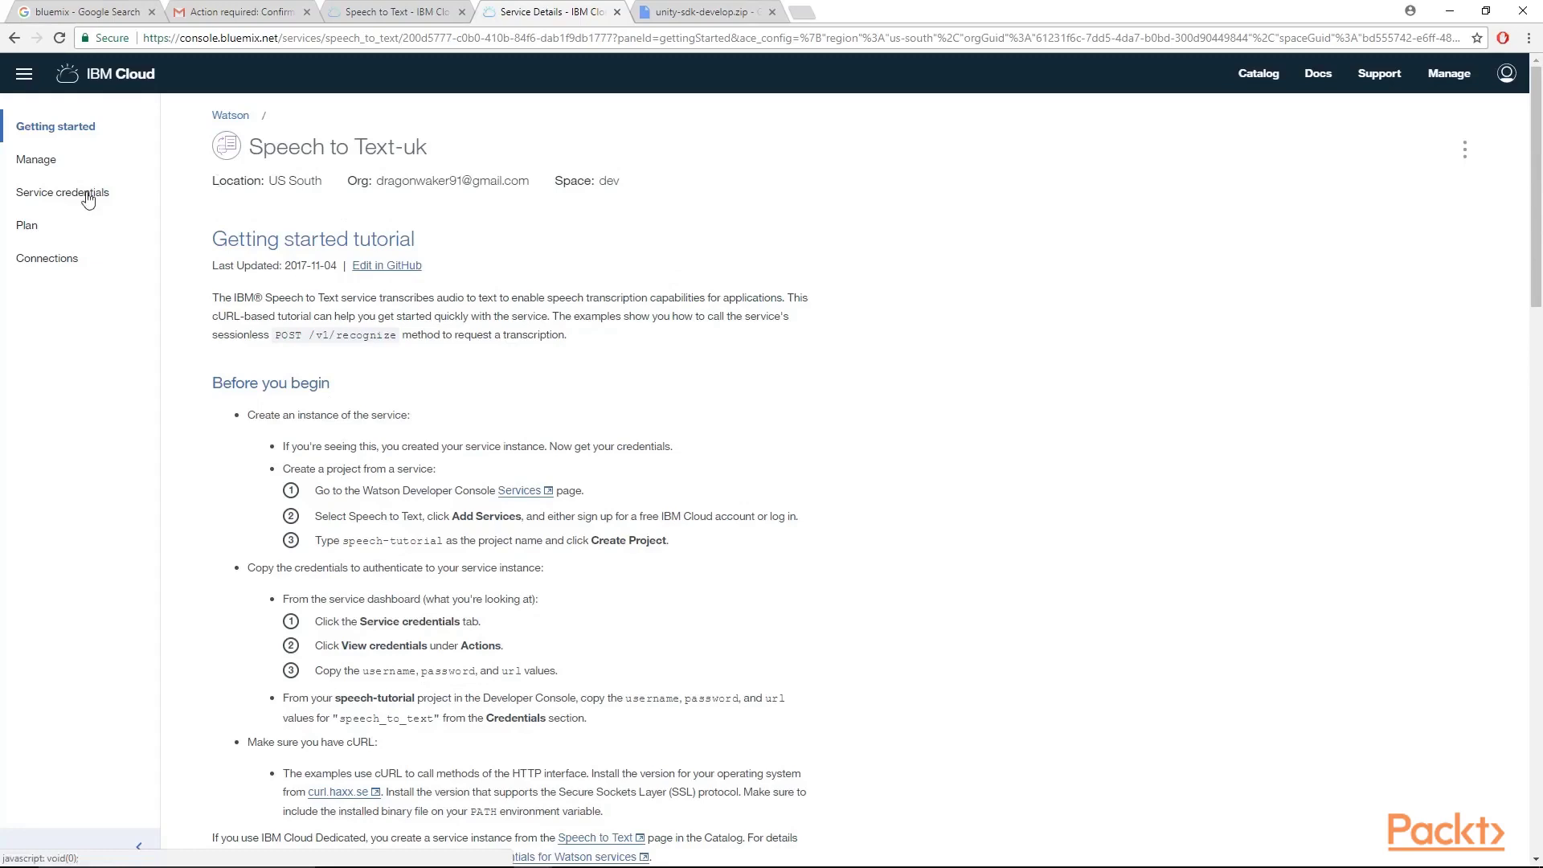
Show the Speech to Text-uk service credentials page listing Credentials-1
left_click(52, 194)
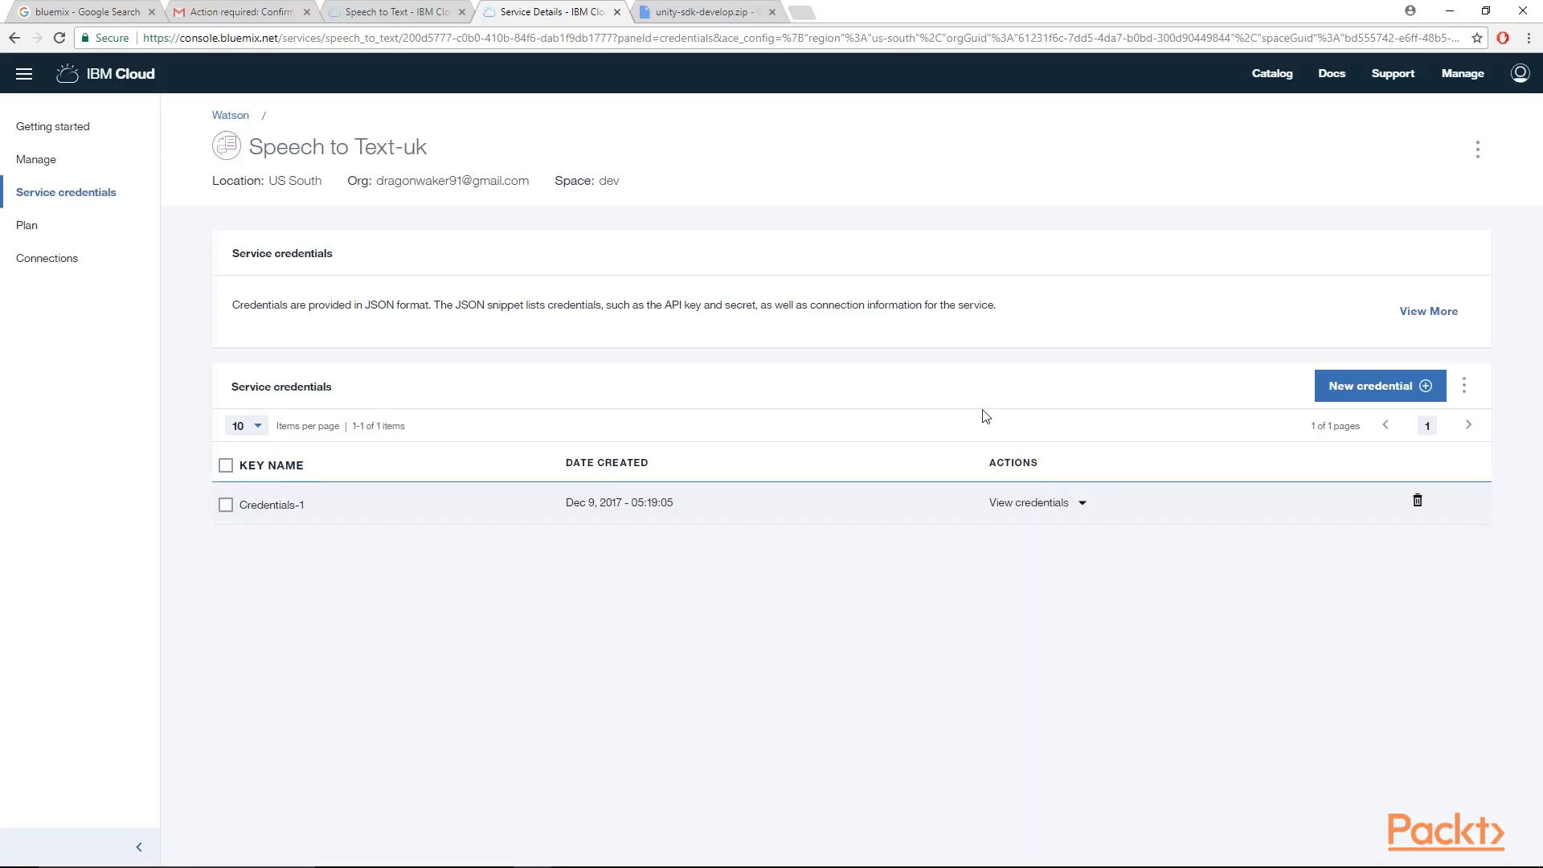
Preview unity-sdk-develop.zip in Drive, confirming it contains one unity-sdk-develop folder
left_click(697, 13)
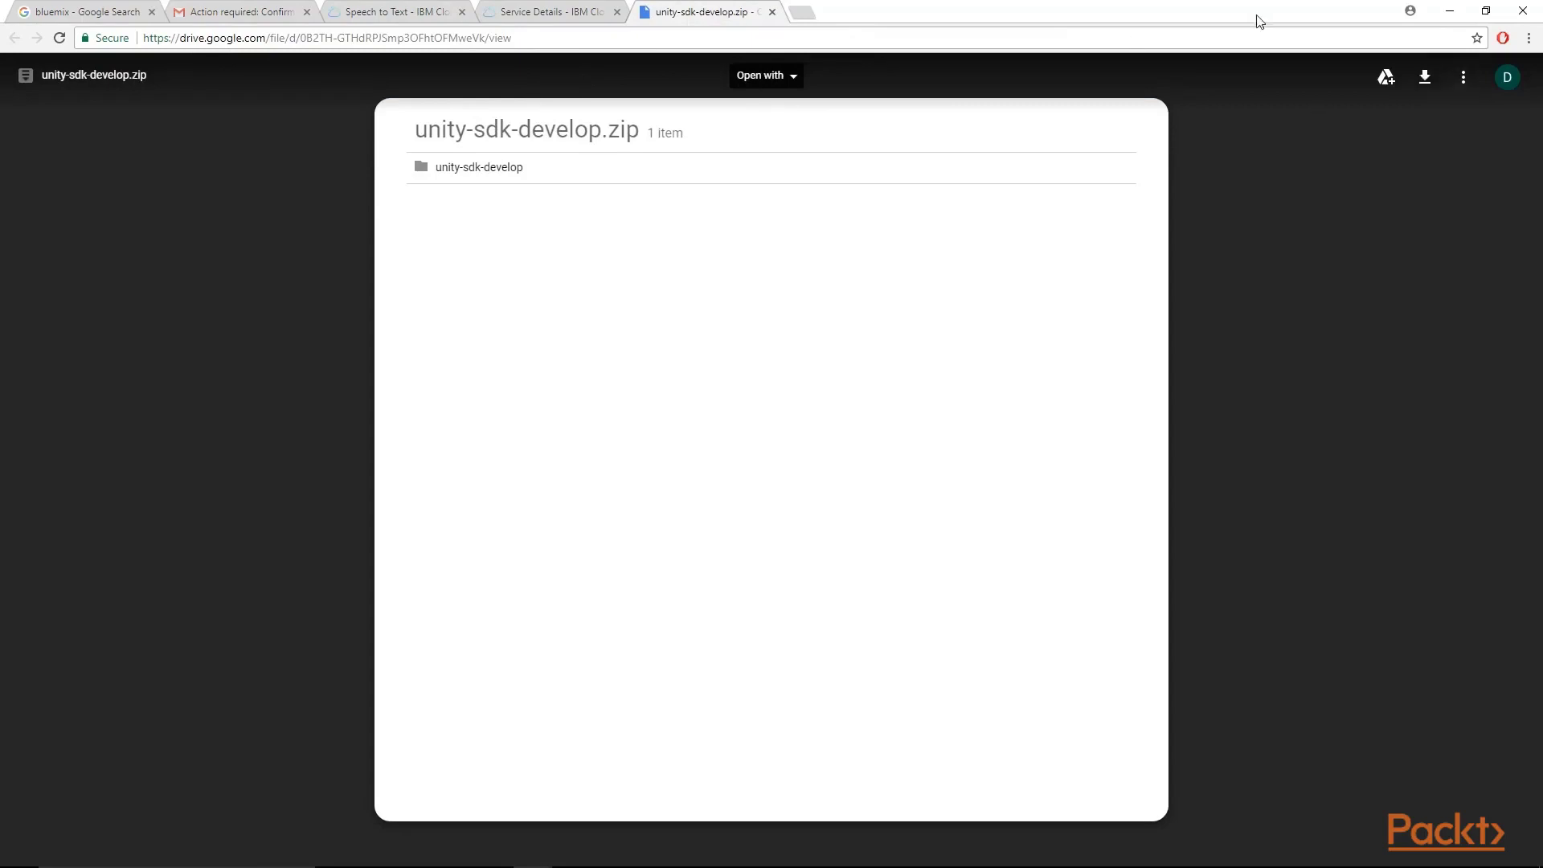
Minimise the browser, rearrange the desktop icons, and shrink Unity to expose the extracted folder
left_click(1448, 13)
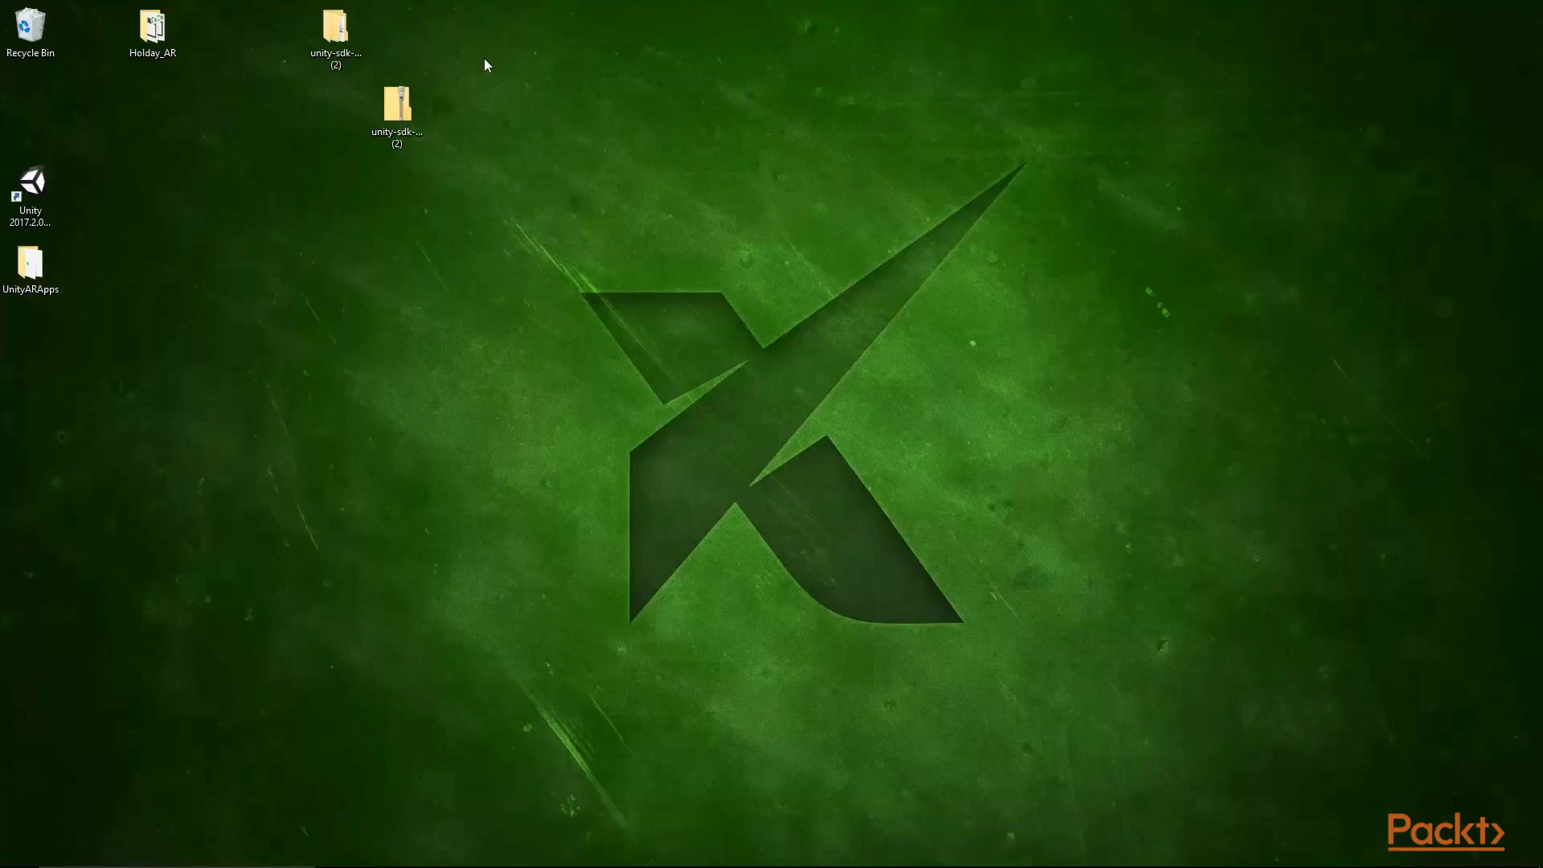
left_click_drag(386, 98, 515, 37)
left_click(644, 55)
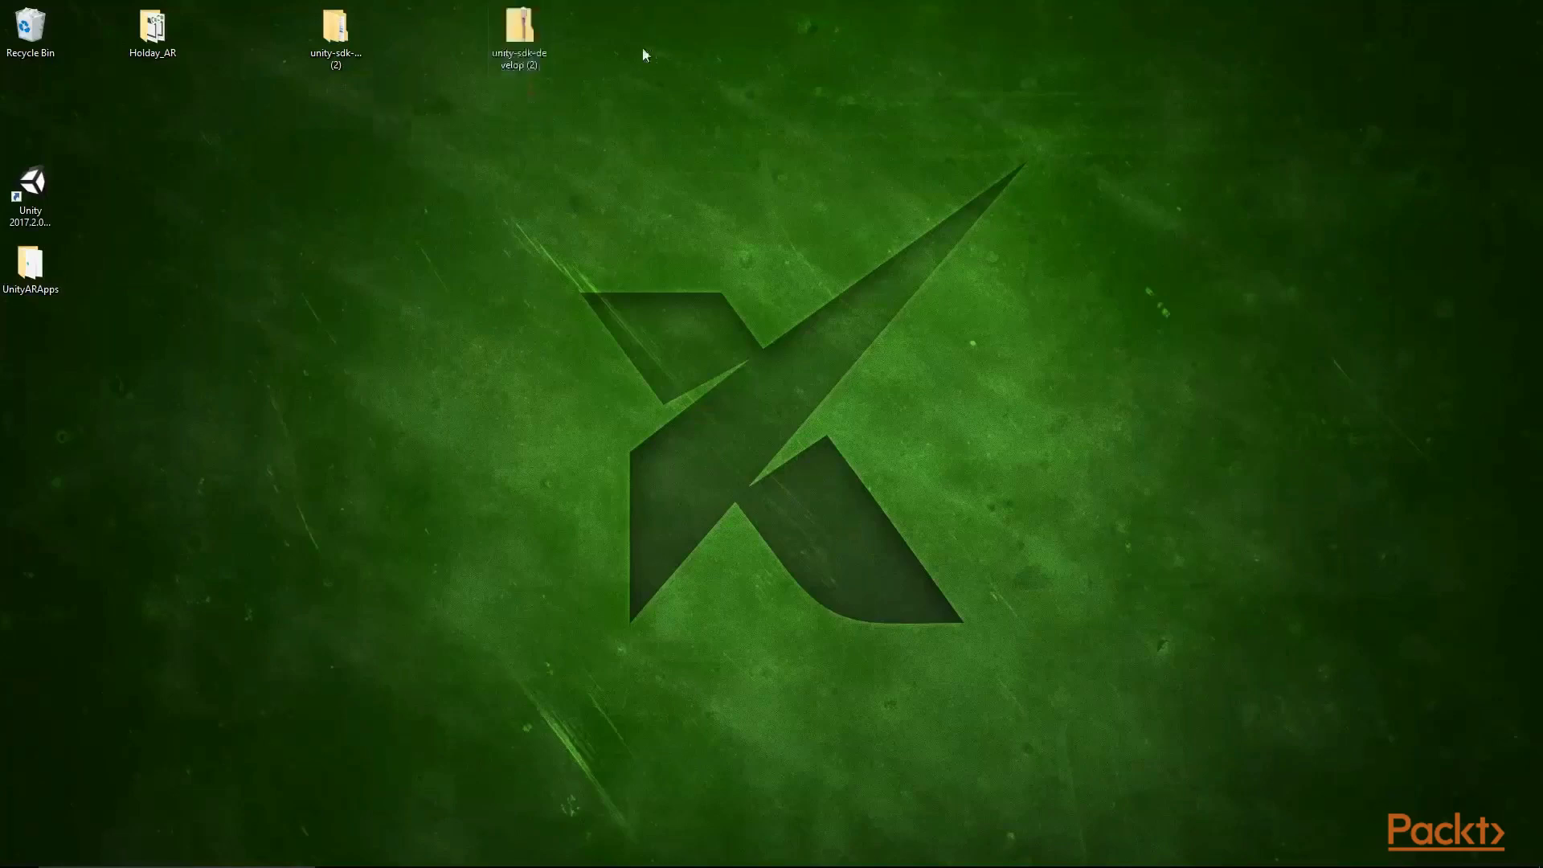
left_click_drag(336, 33, 493, 89)
left_click_drag(514, 32, 272, 32)
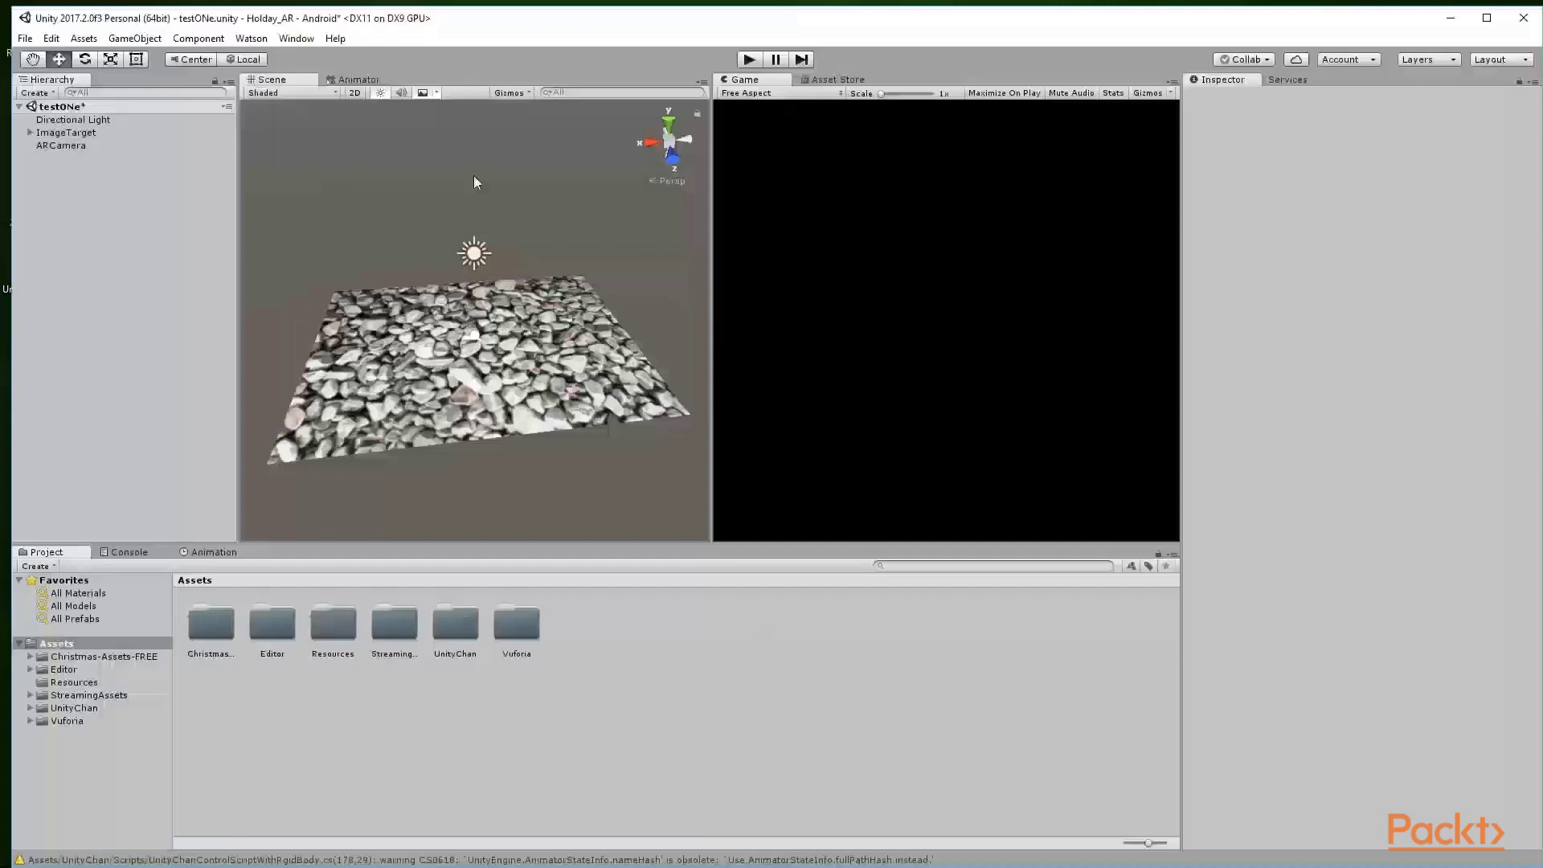
left_click_drag(765, 24, 928, 123)
Open unity-sdk-develop (2) and drag its unity-sdk-develop folder into Unity's Assets panel
left_click(99, 106)
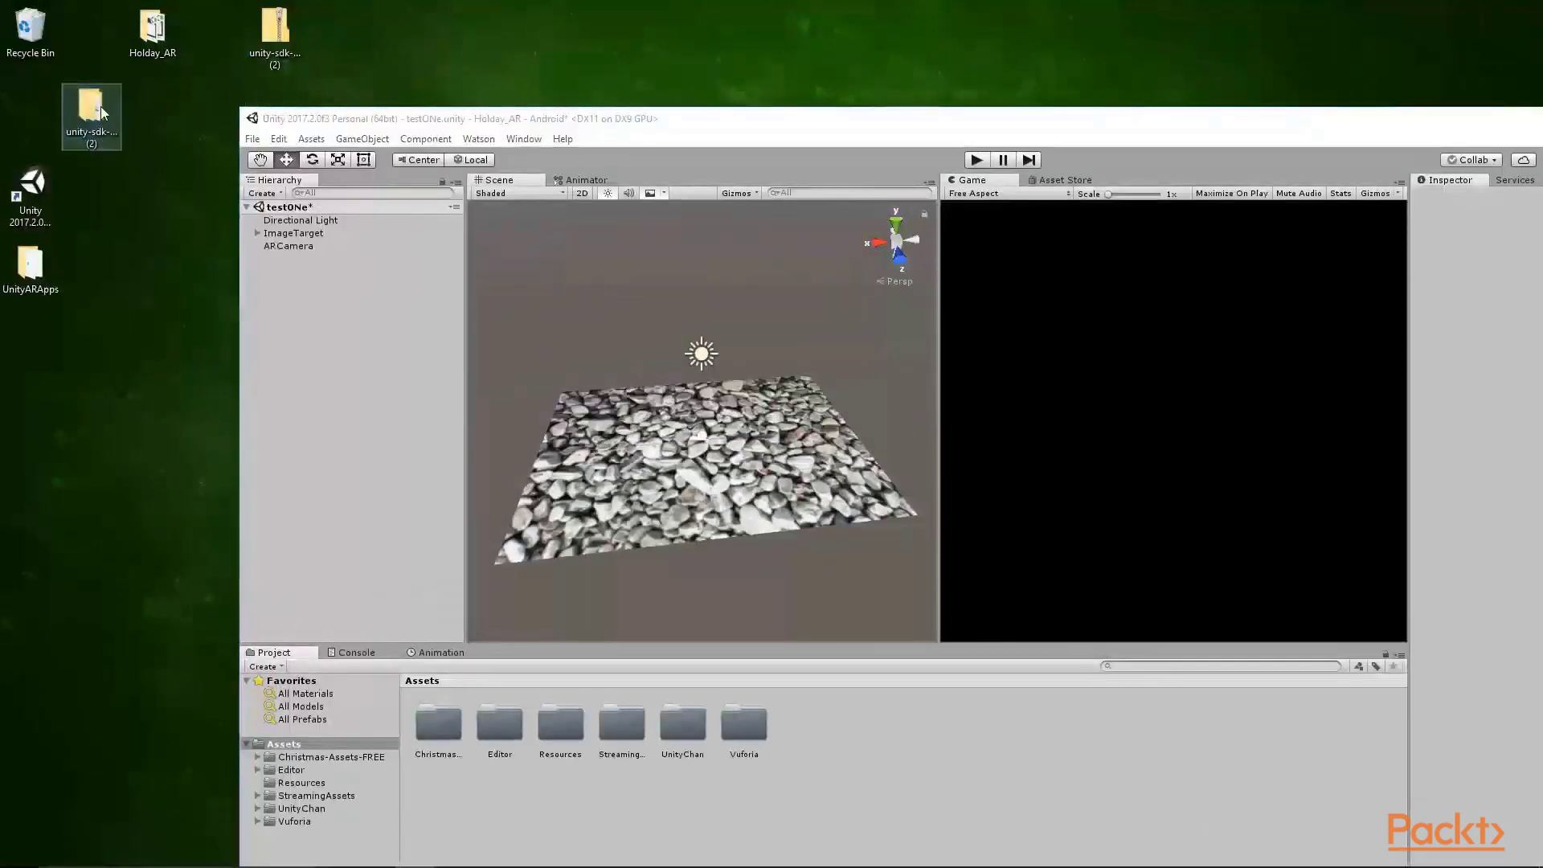
double_click(99, 106)
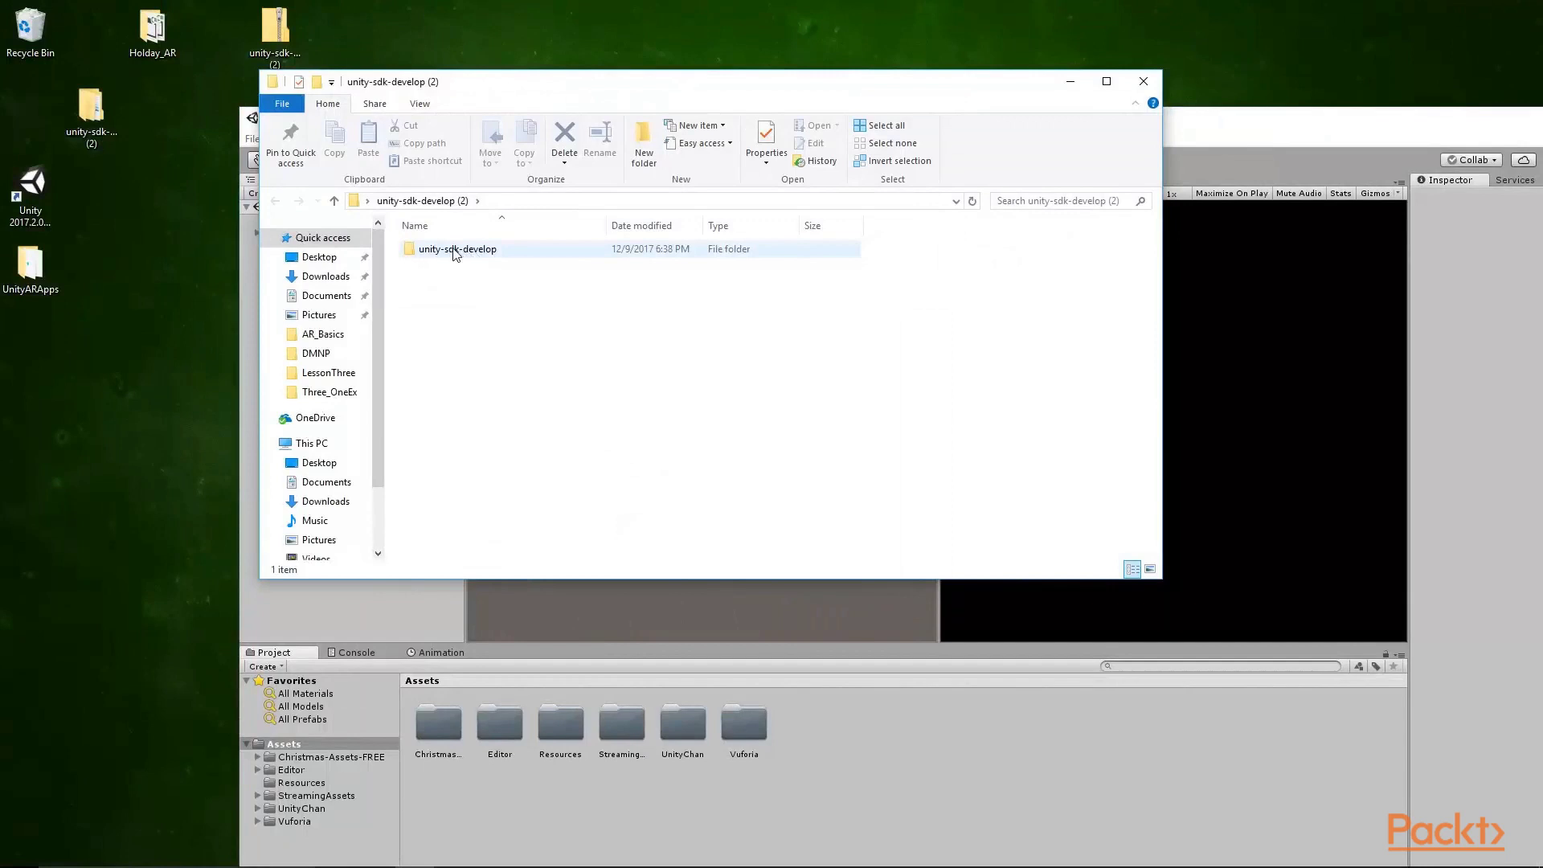
left_click_drag(454, 252, 916, 777)
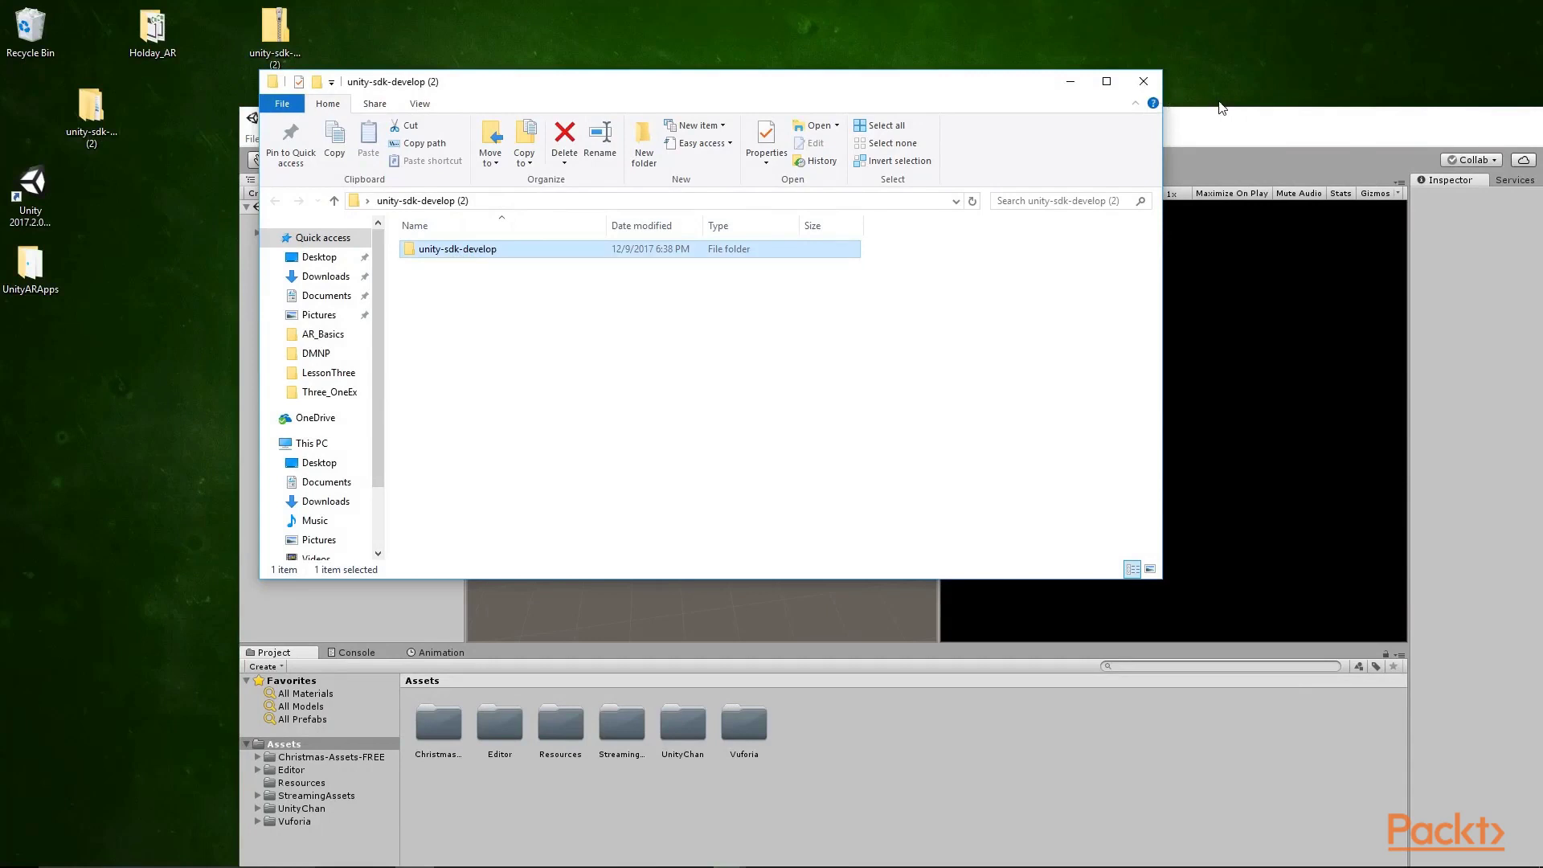
left_click(1195, 121)
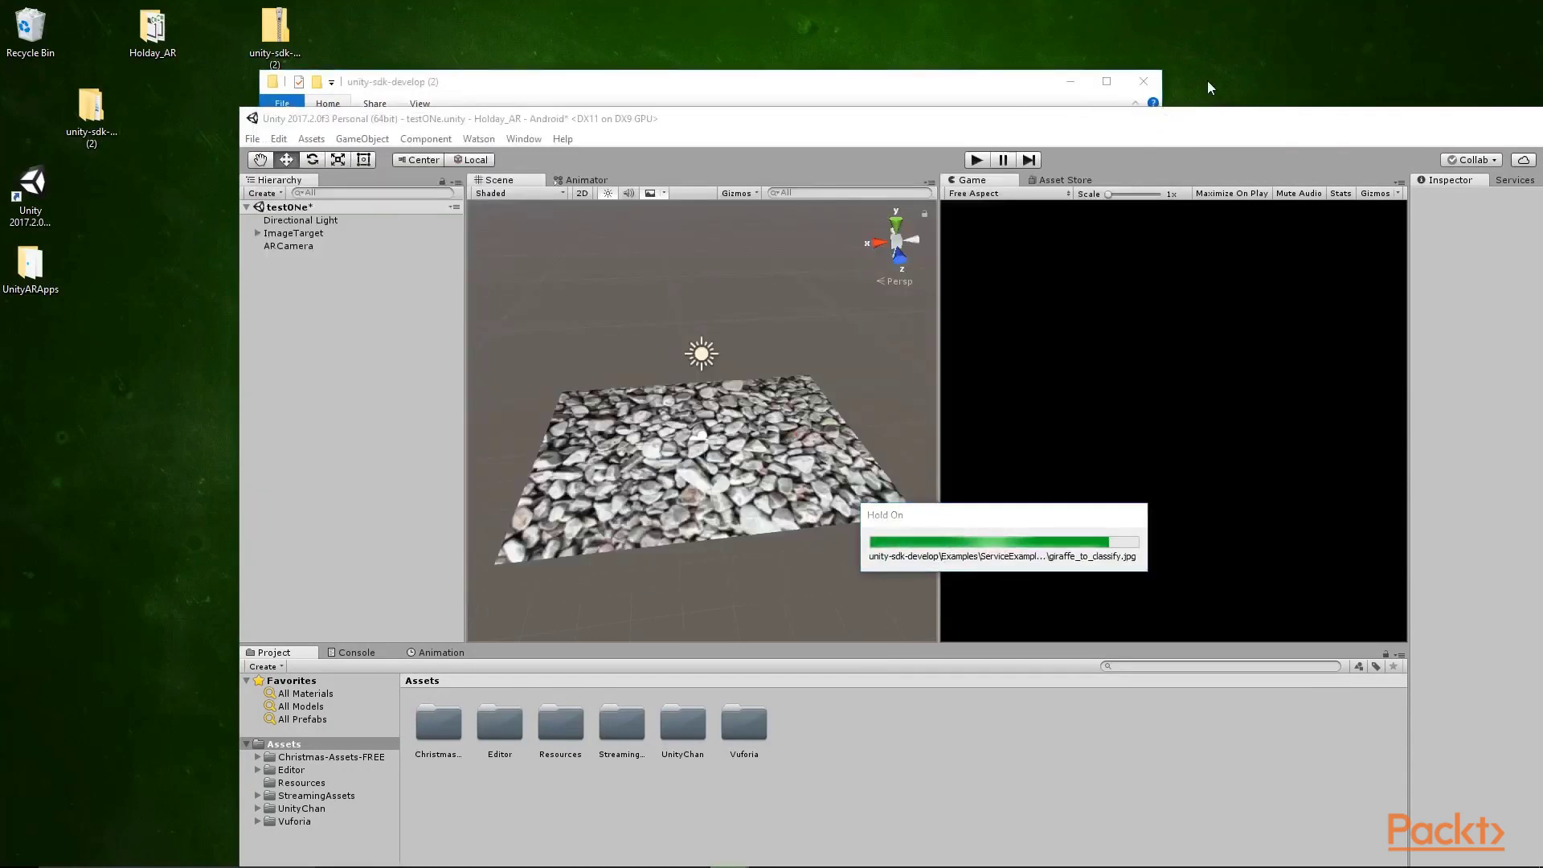
Open GenericDisplayDevice.cs at line 47 from the CS0619 OSXDashboardPlayer console error
left_click_drag(1033, 128, 817, 22)
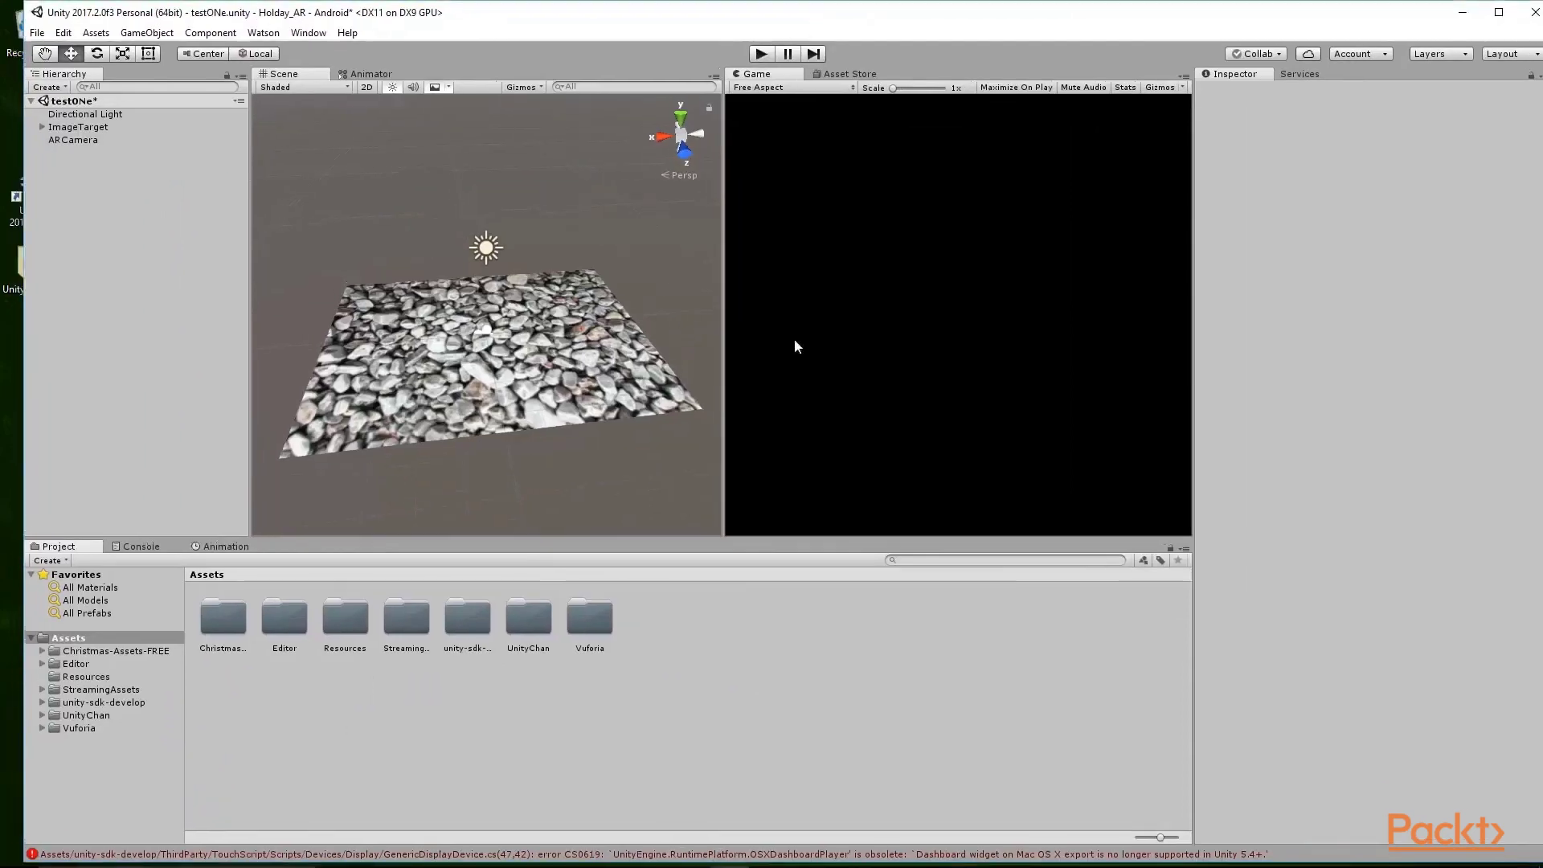
left_click(142, 547)
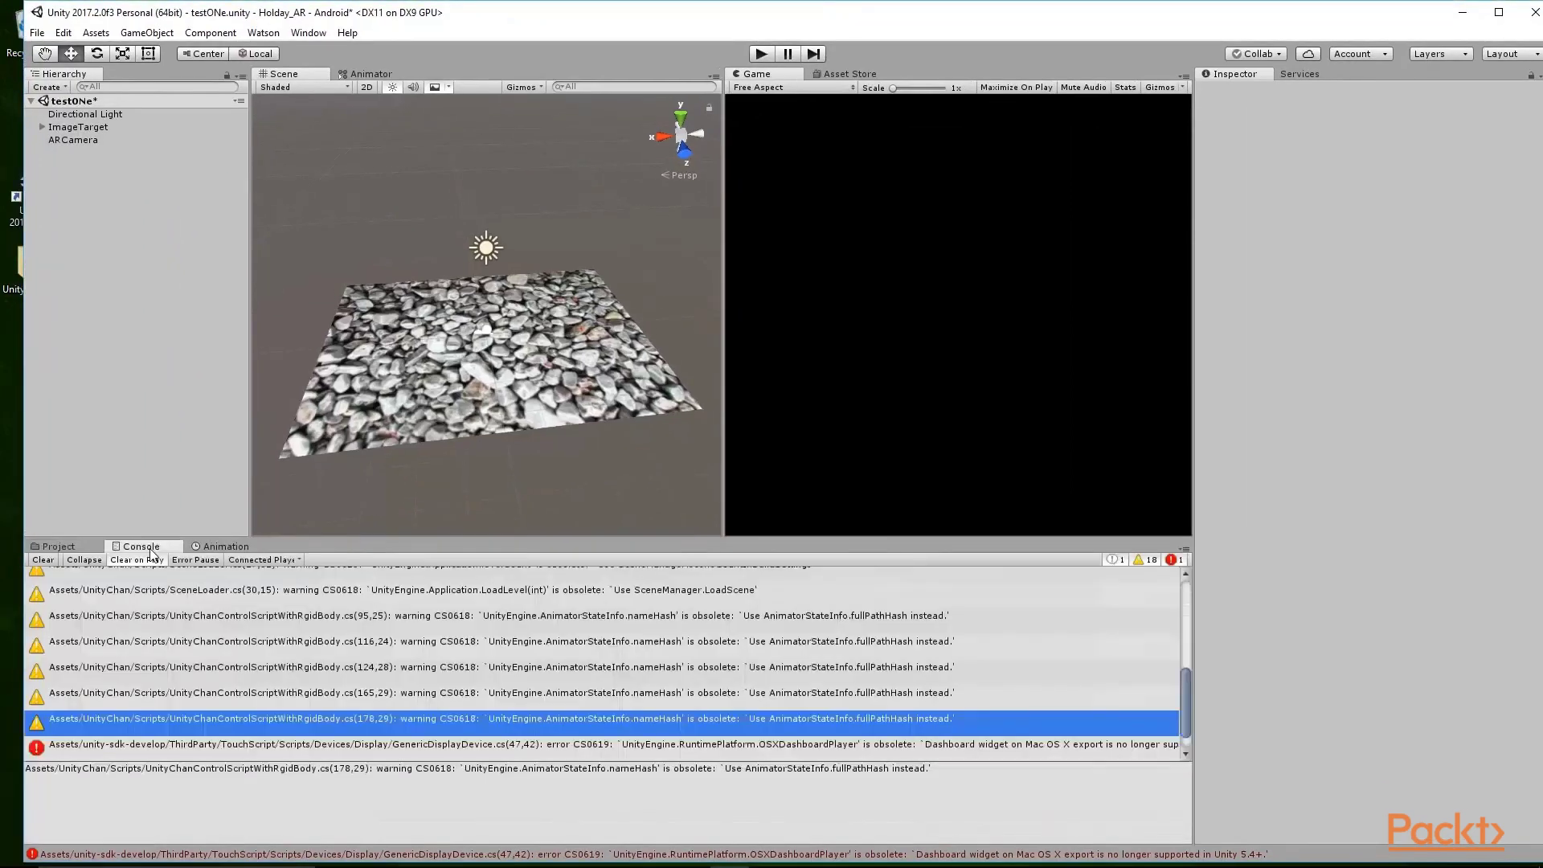
left_click(214, 746)
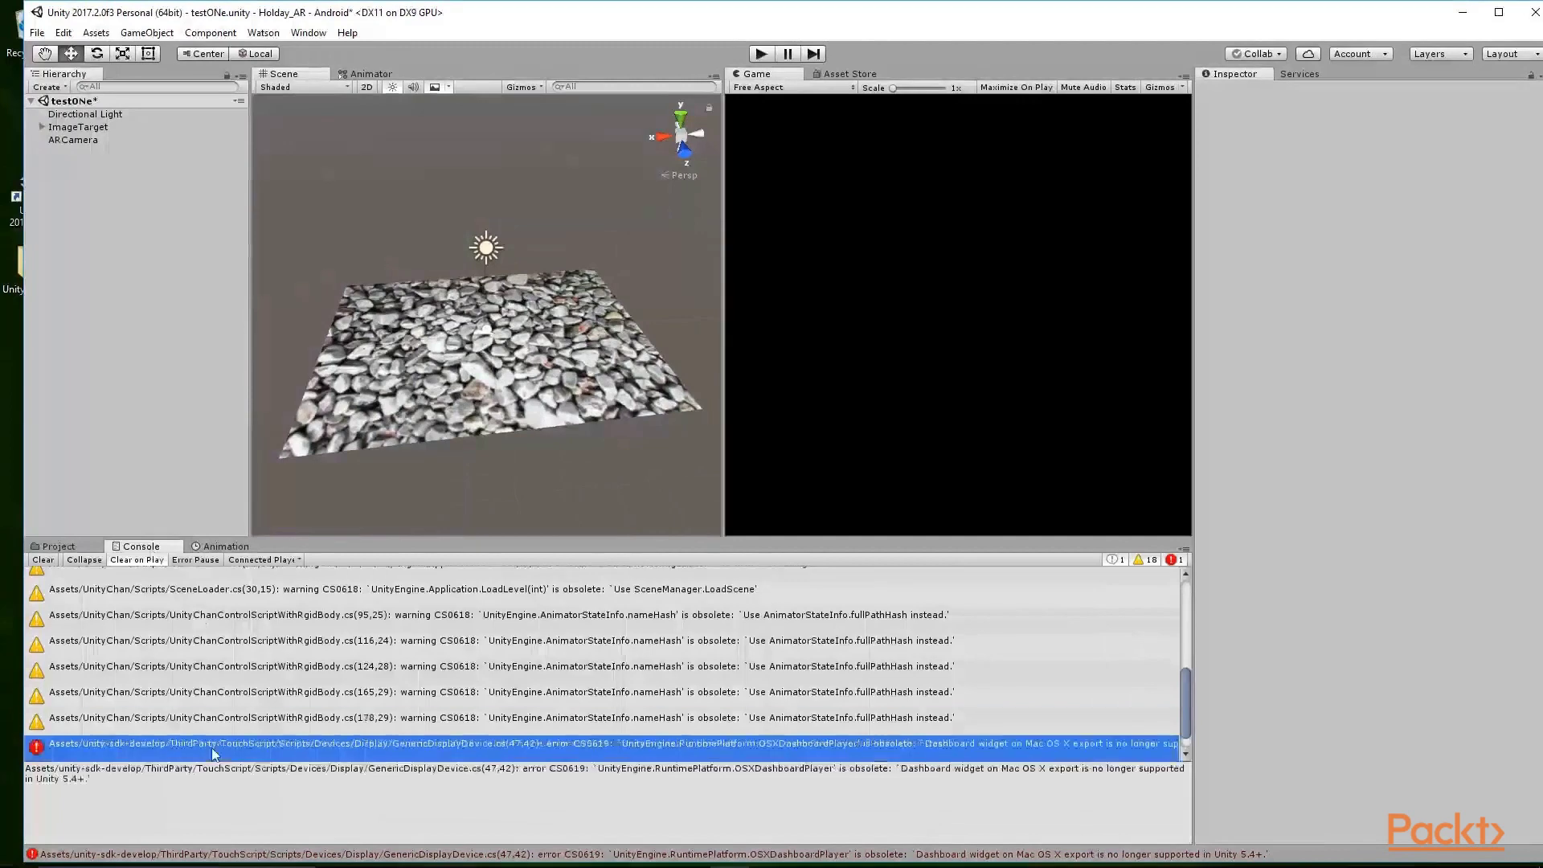
scroll(214, 755, "down", 1)
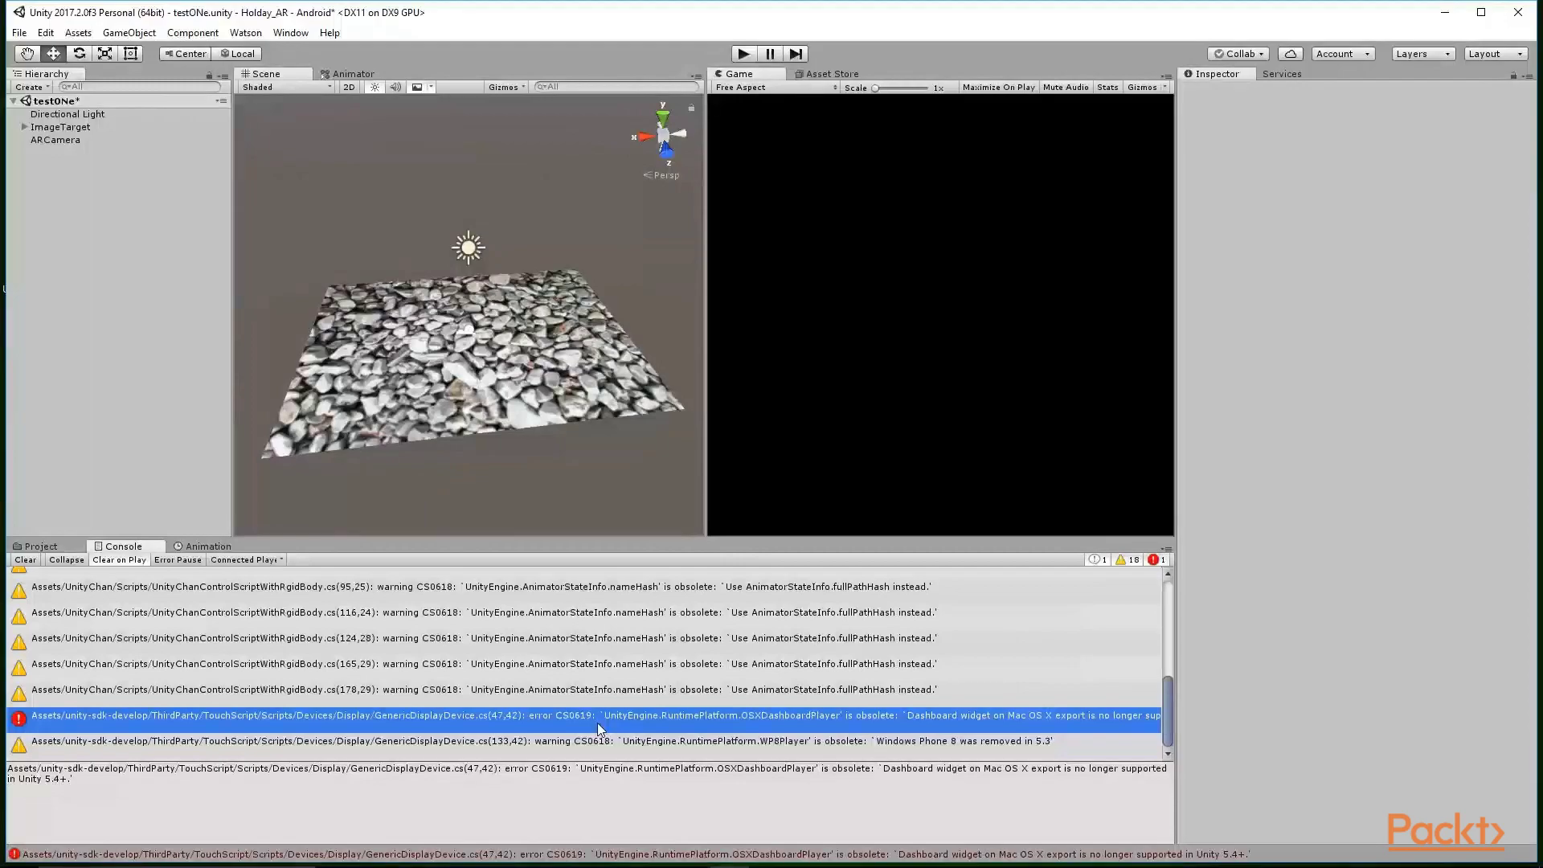
double_click(596, 722)
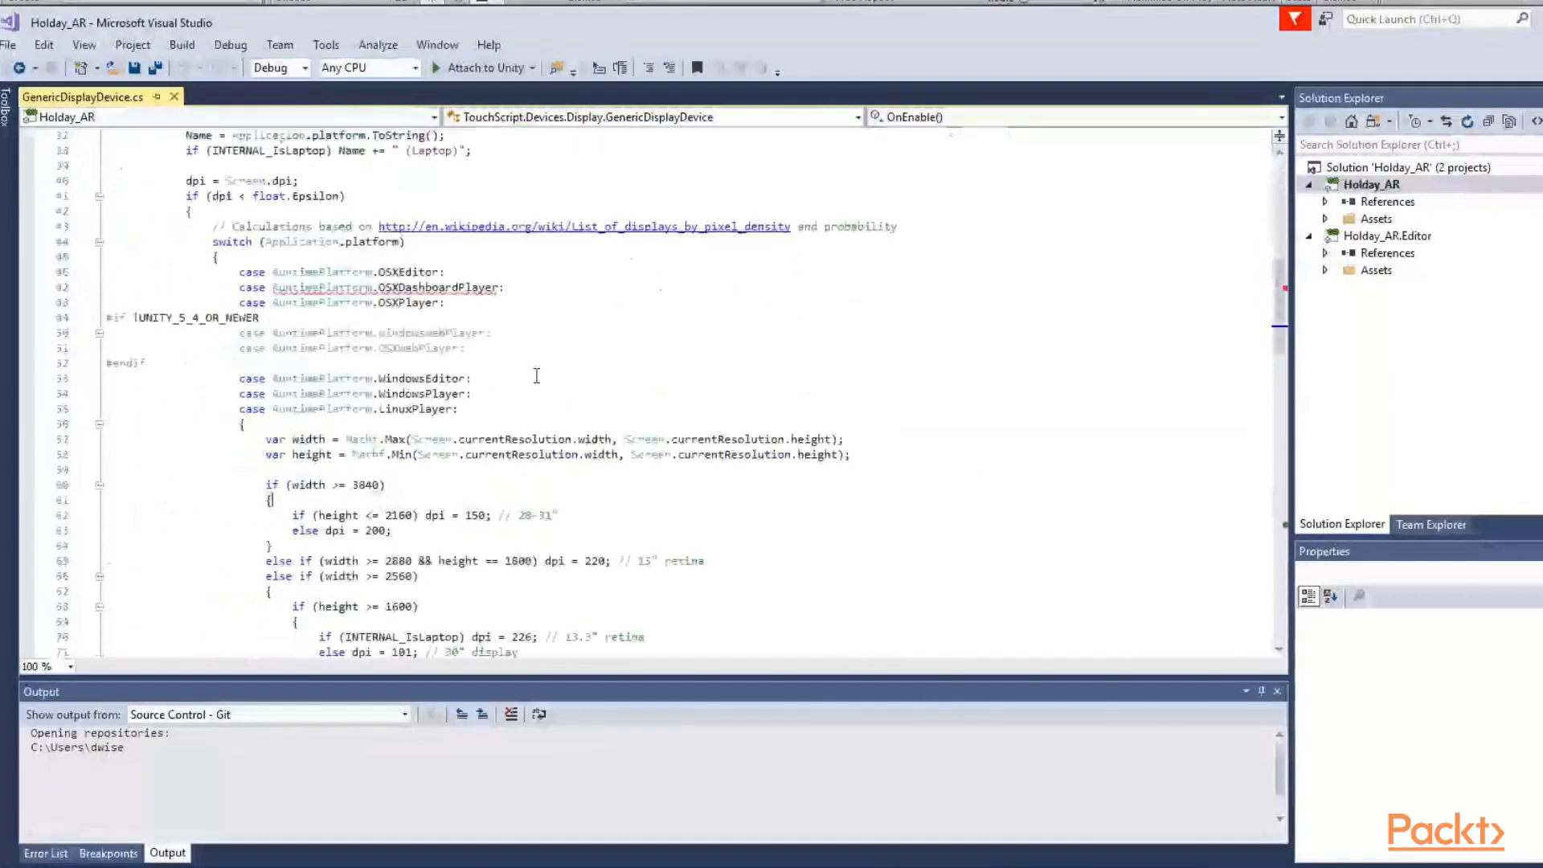
Prefix line 47's OSXDashboardPlayer case with //, save GenericDisplayDevice.cs, and return to Unity
left_click(369, 288)
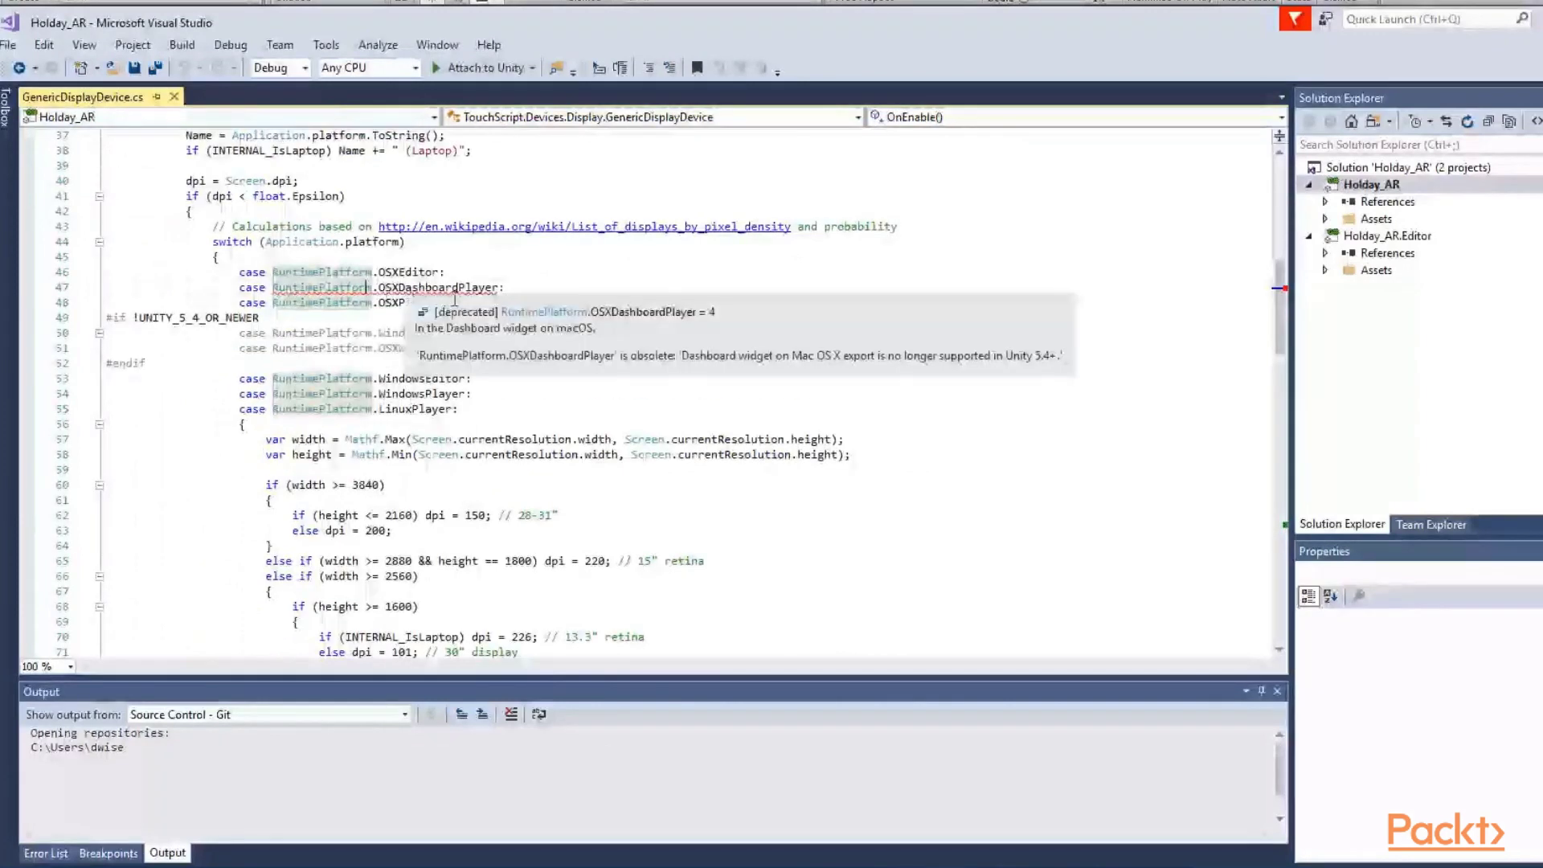
left_click(482, 289)
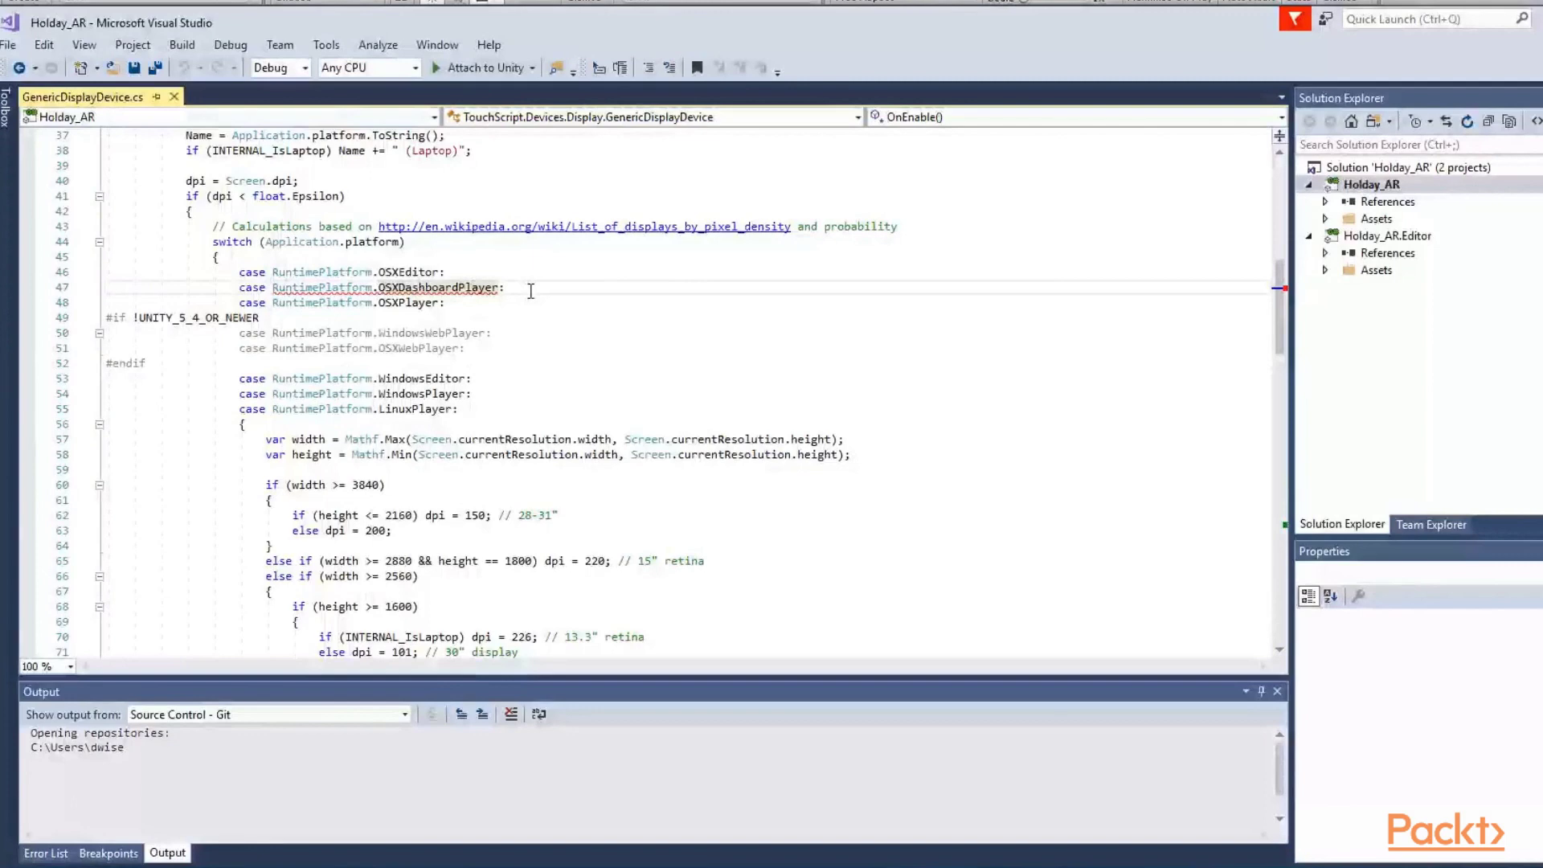
key("Home")
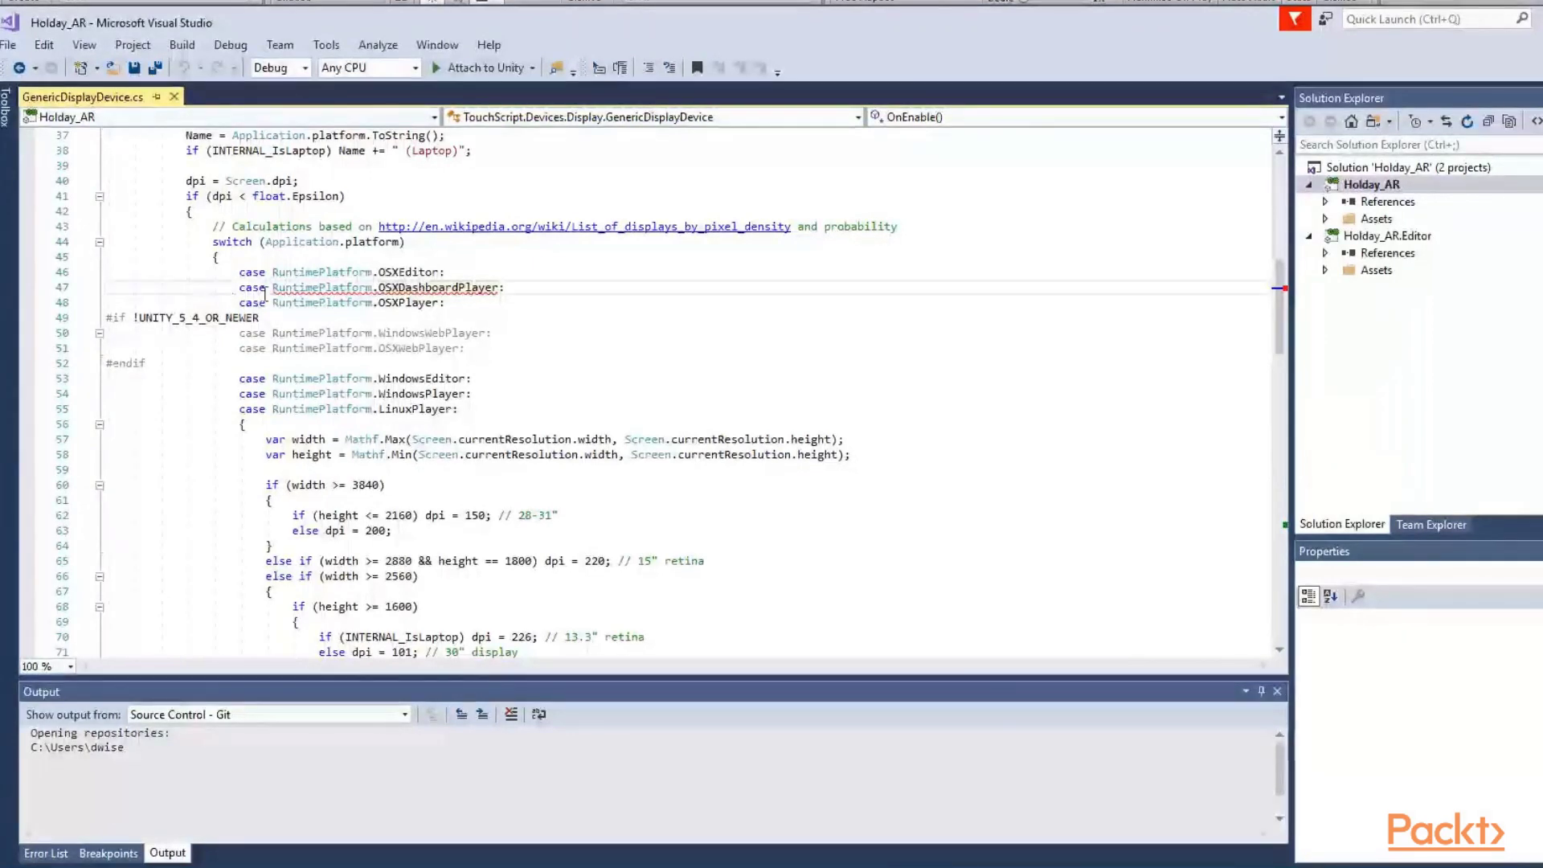
type("//")
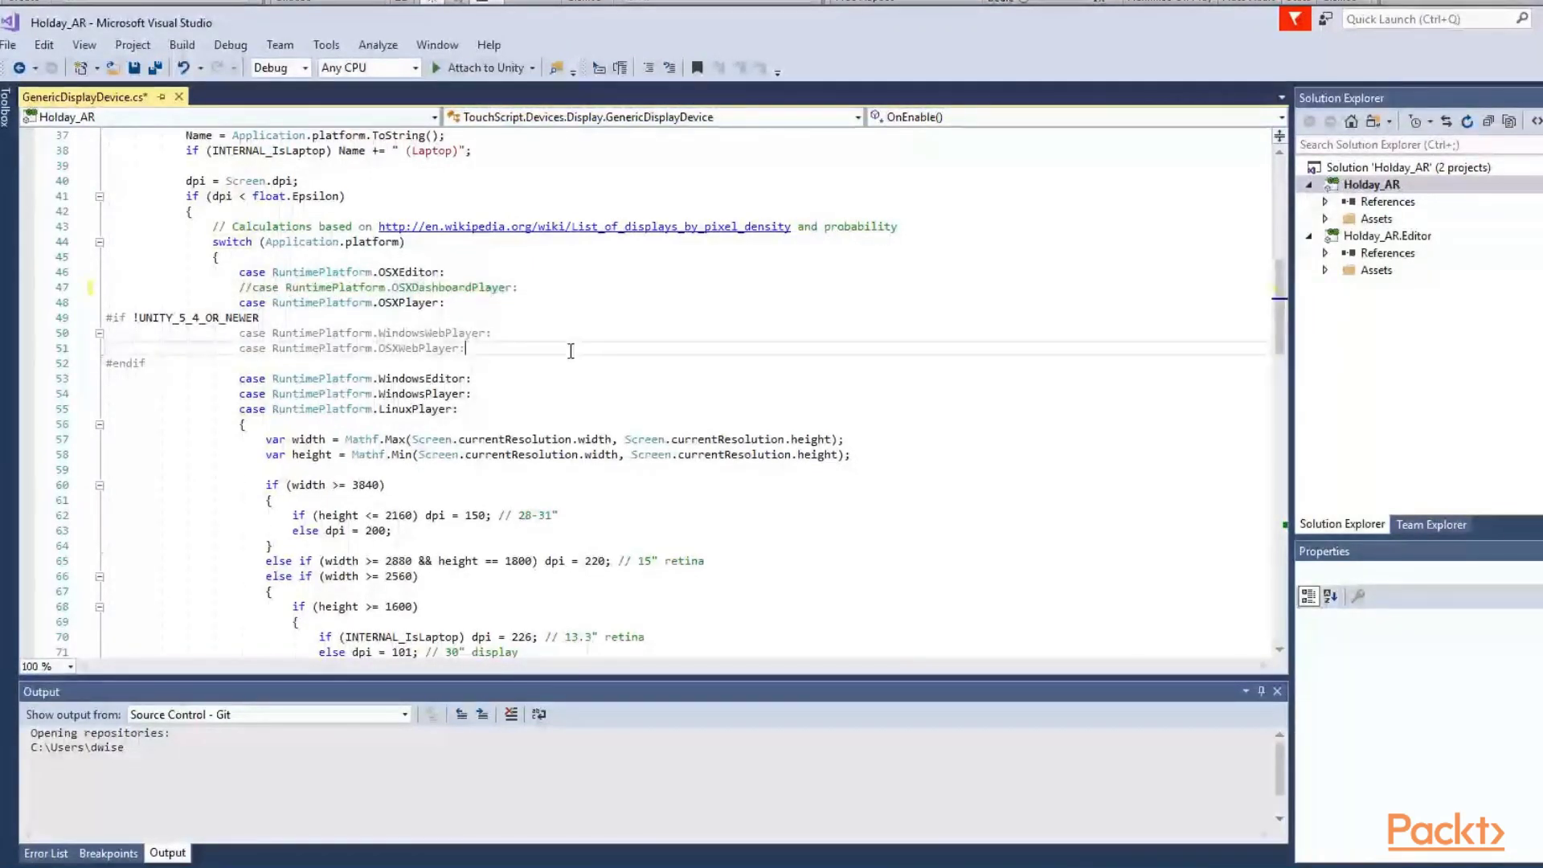
key("ctrl+s")
key("alt+Tab")
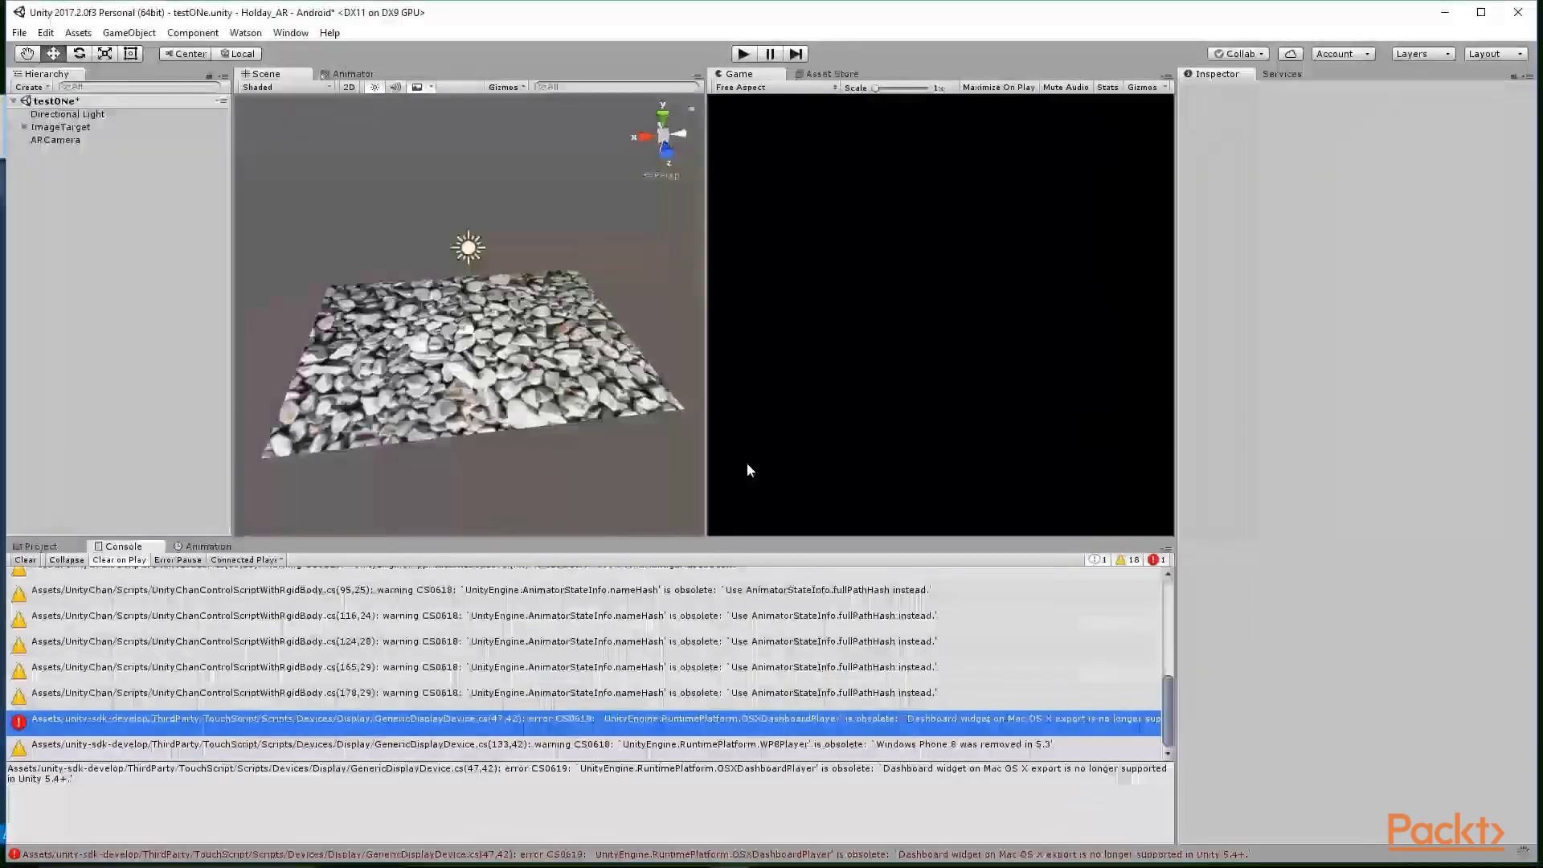
Clear the Console, accept the Watson SDK credential setup, and select the Paste Credentials box
left_click(26, 559)
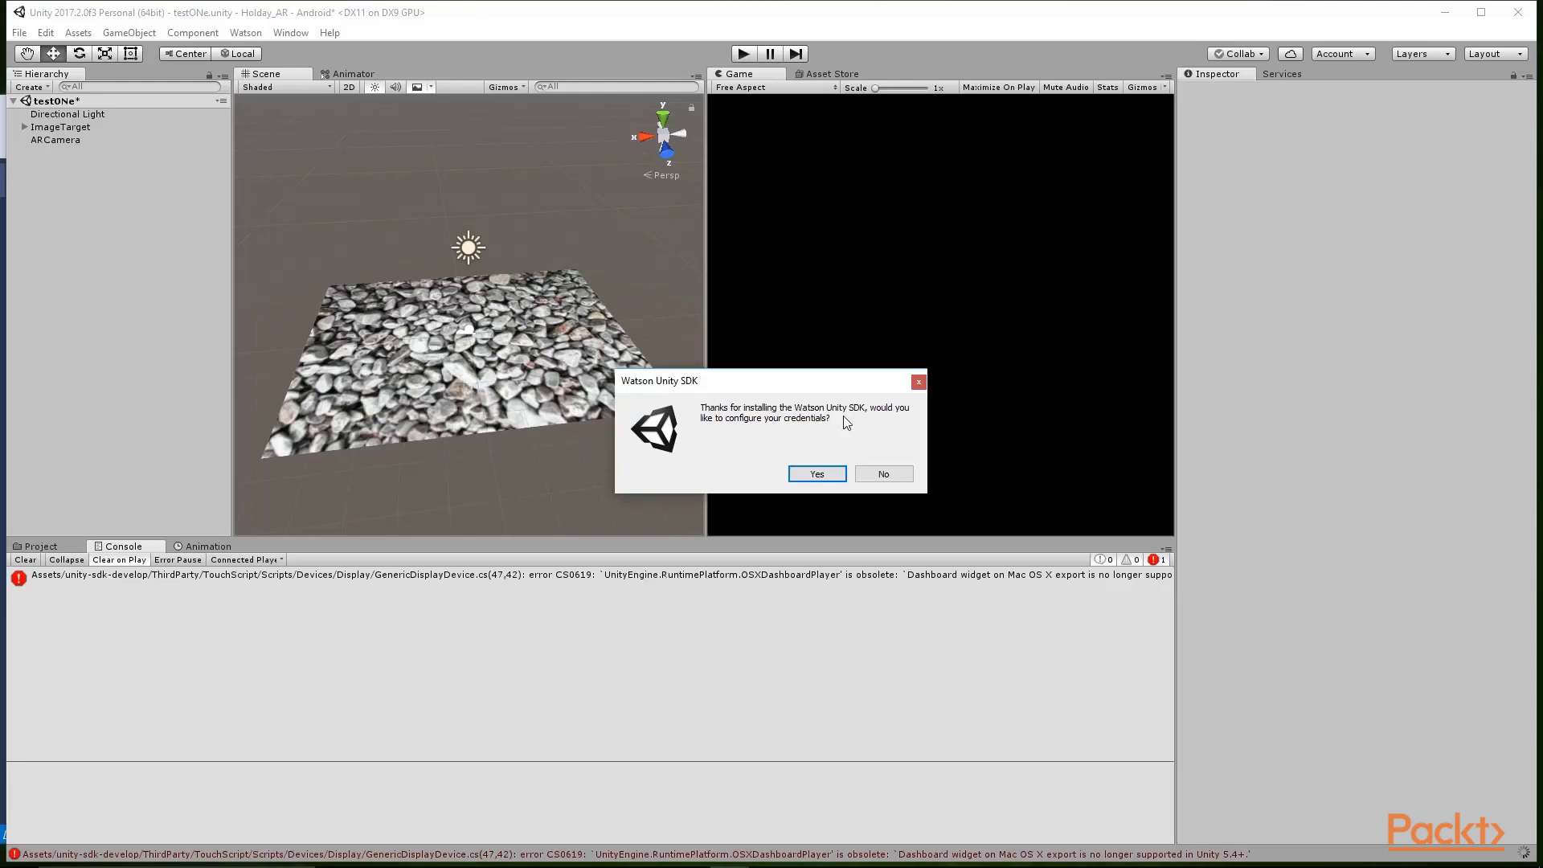
left_click(825, 473)
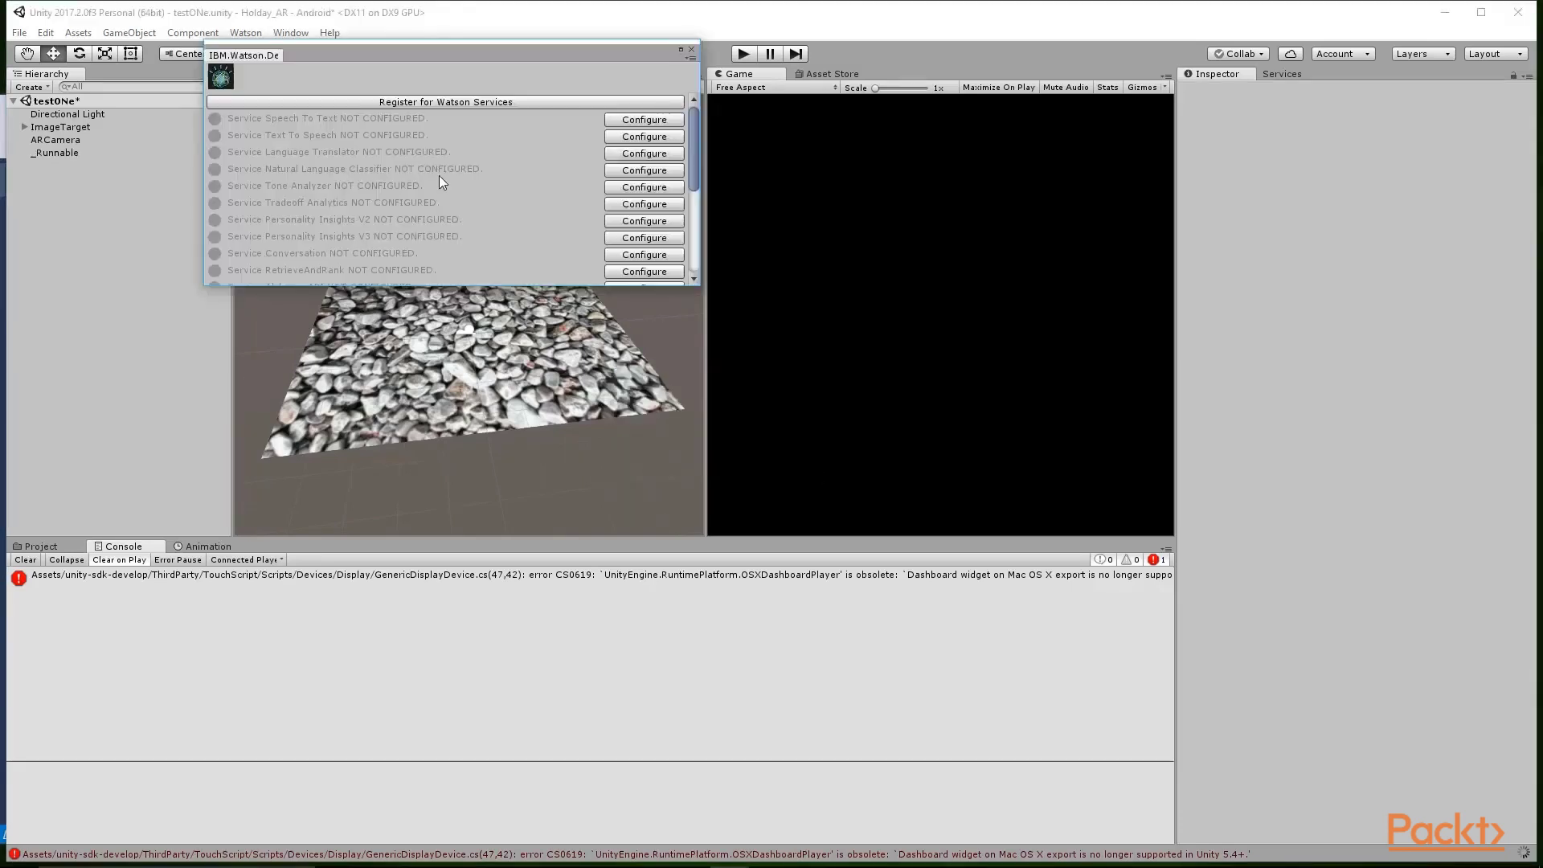
left_click_drag(403, 55, 464, 71)
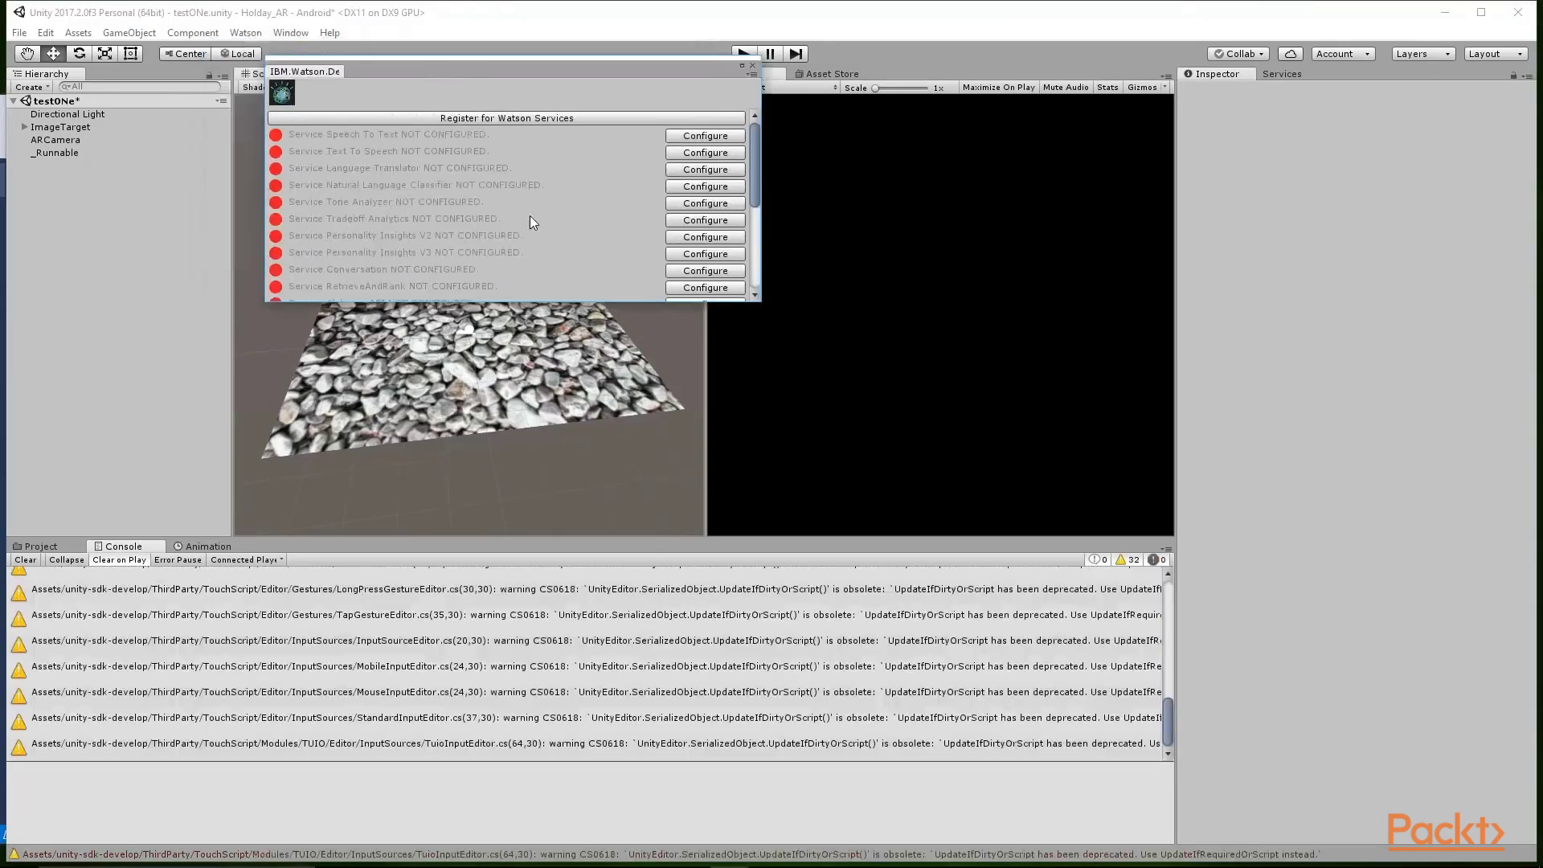
scroll(529, 216, "down", 10)
left_click(352, 184)
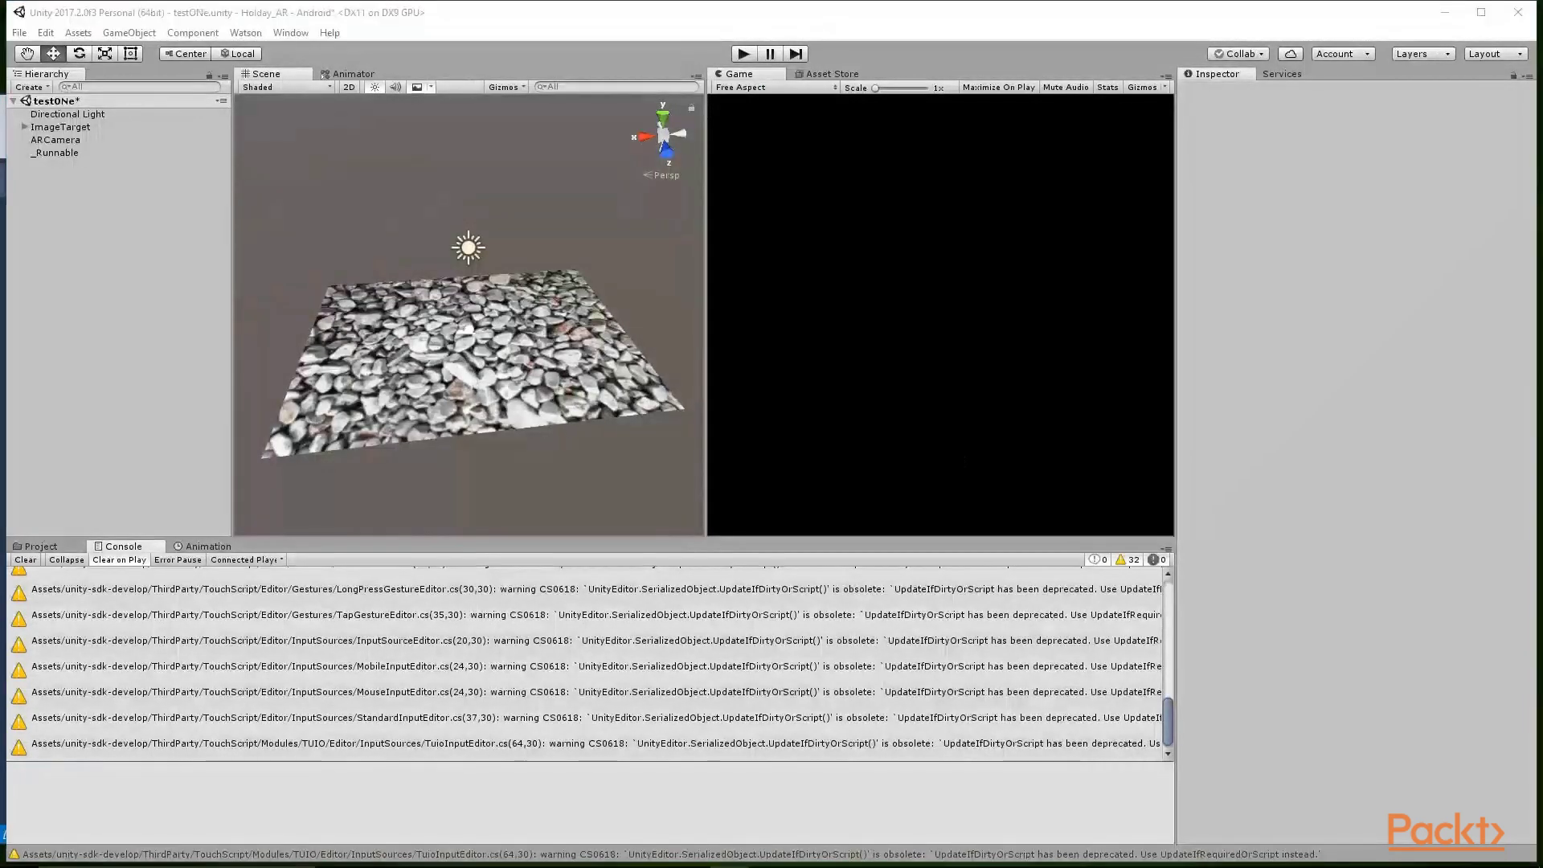
Search the Project for 'TestSpeech', drag the TestSpeechToText prefab into the Hierarchy, and frame it
left_click(71, 550)
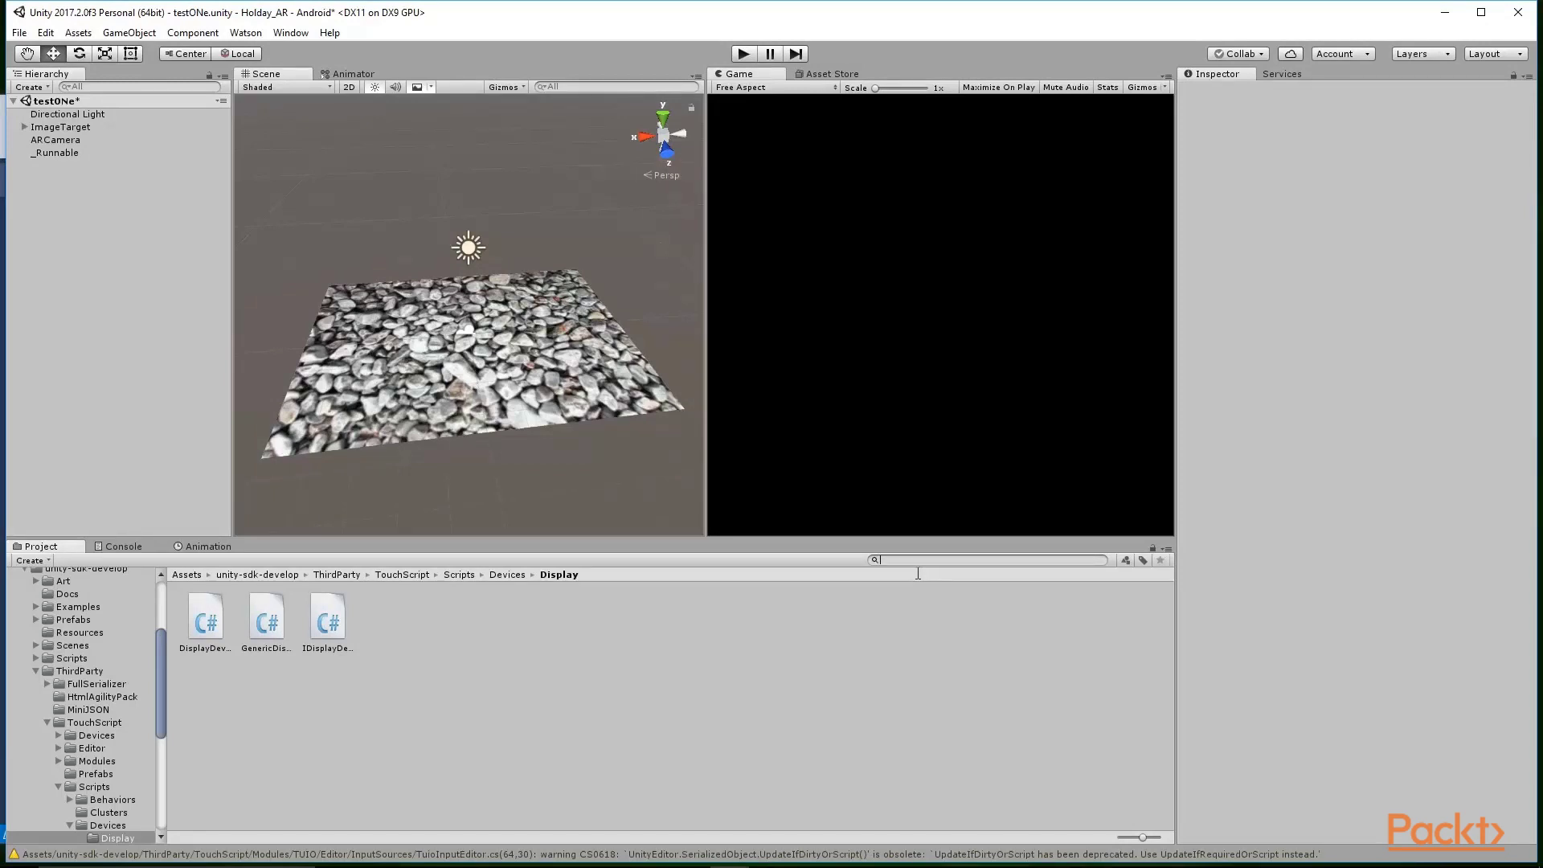
type("TestSpeech")
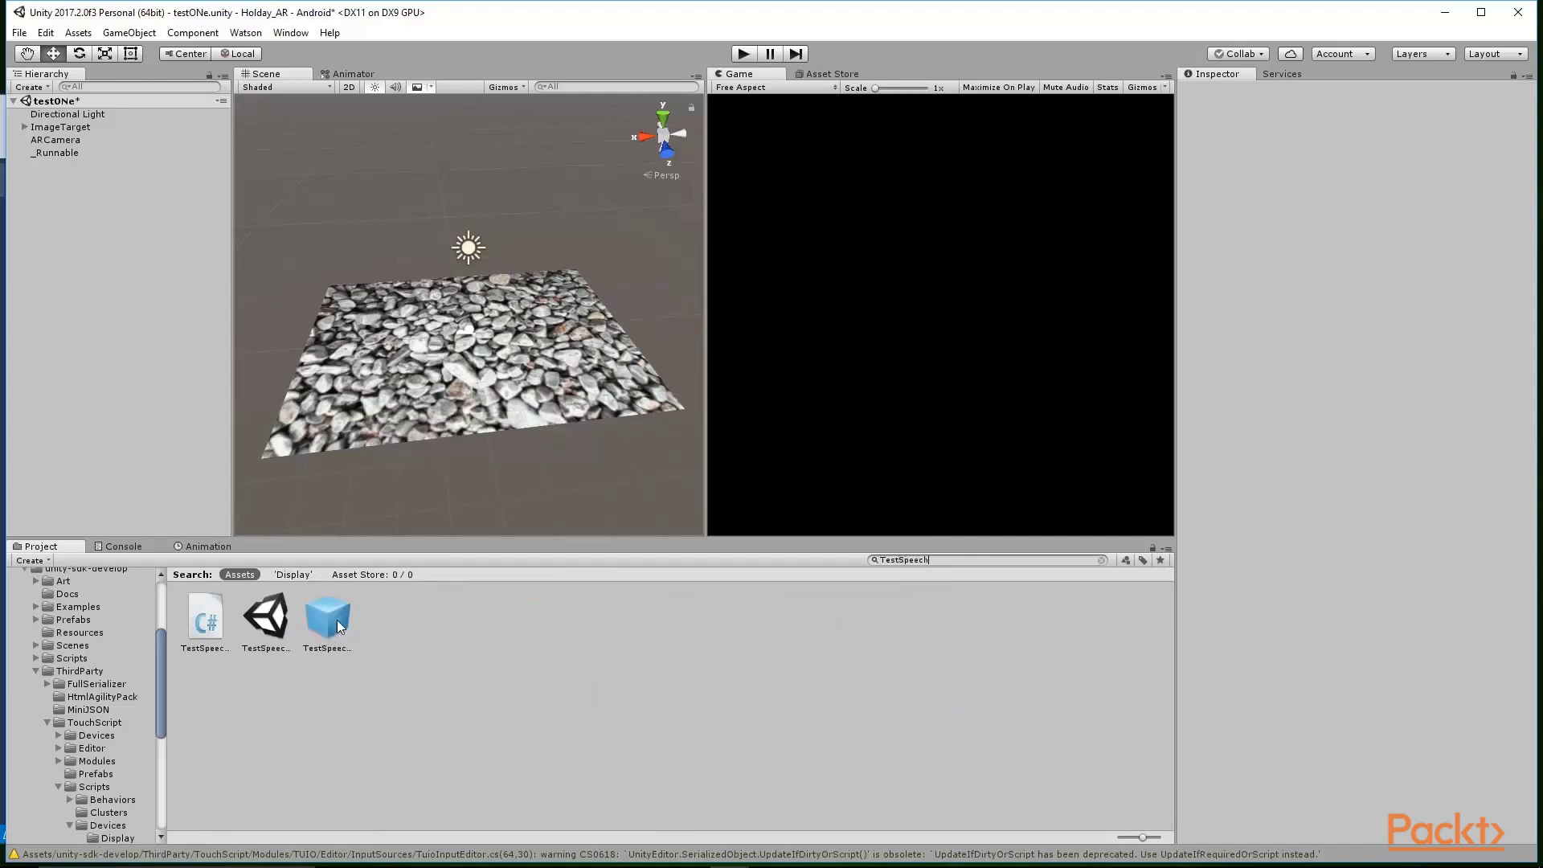
left_click_drag(336, 629, 45, 201)
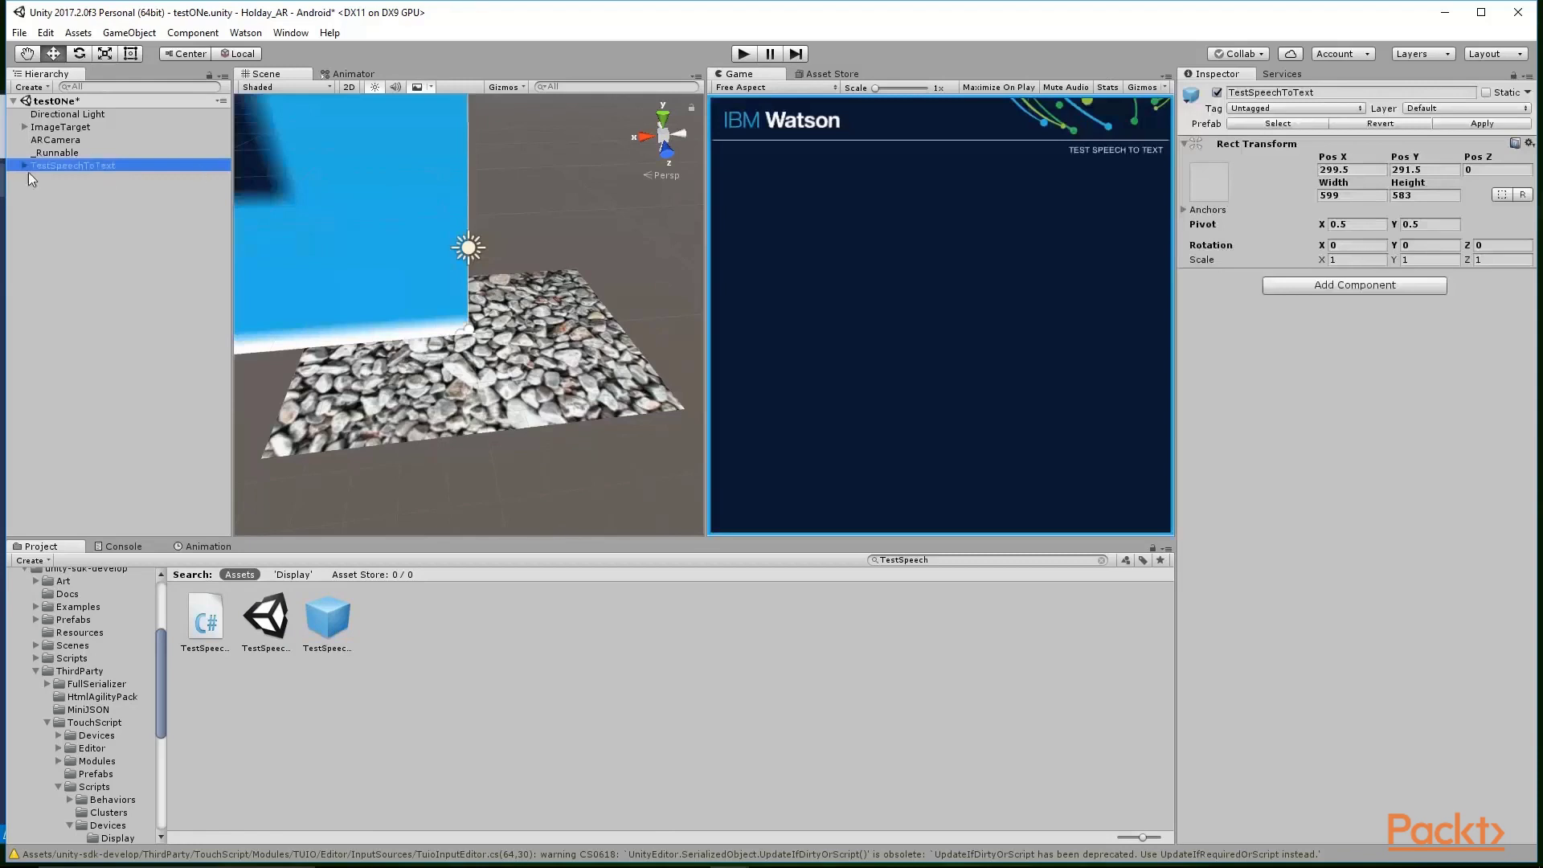
scroll(490, 210, "down", 6)
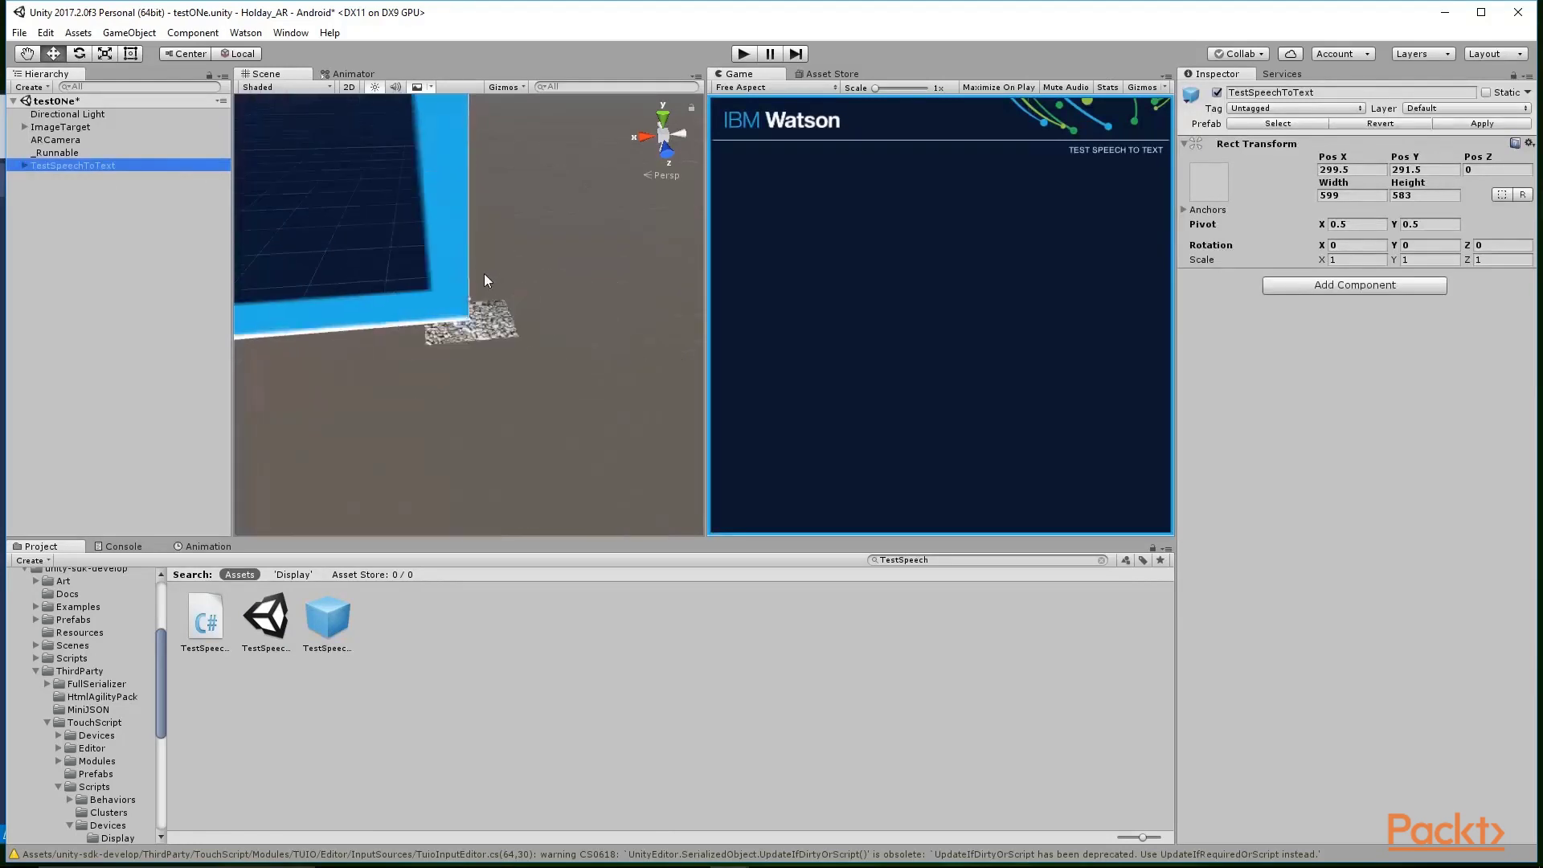
scroll(484, 277, "down", 5)
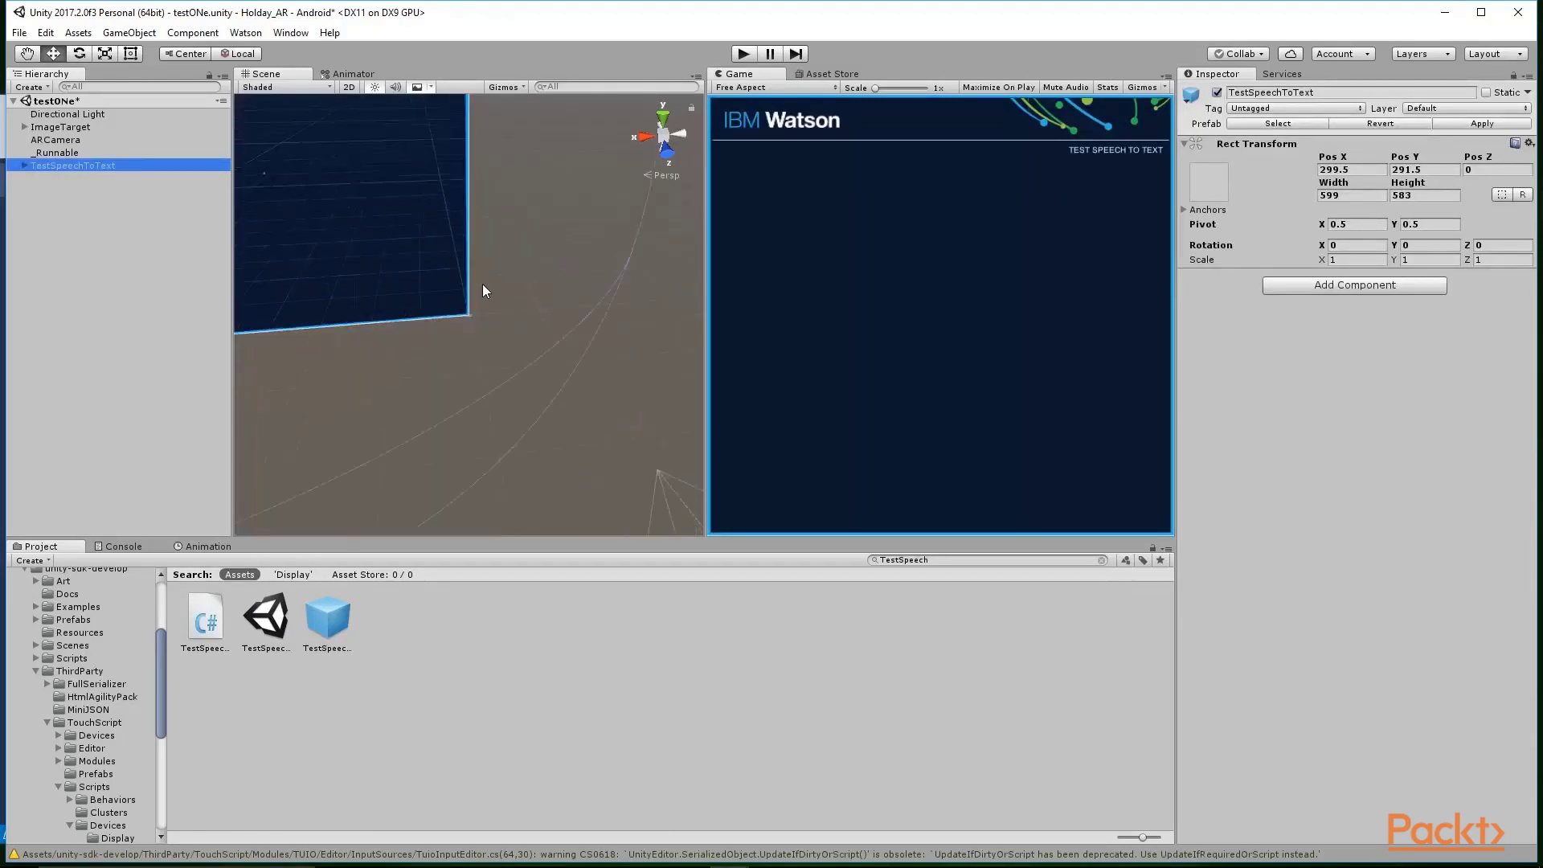
scroll(484, 290, "down", 5)
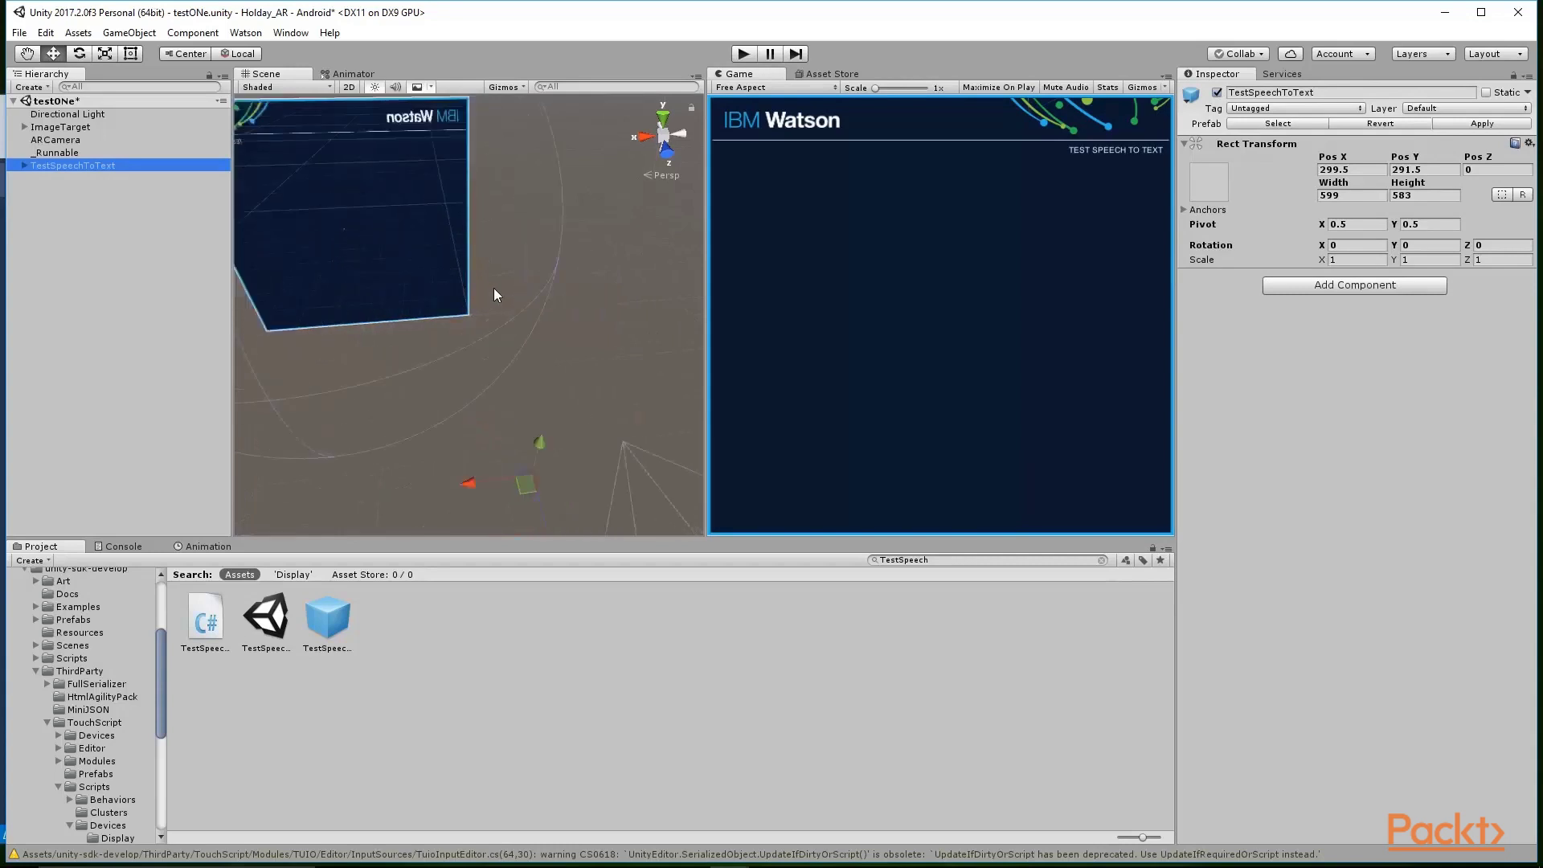
scroll(494, 291, "up", 2)
key("f")
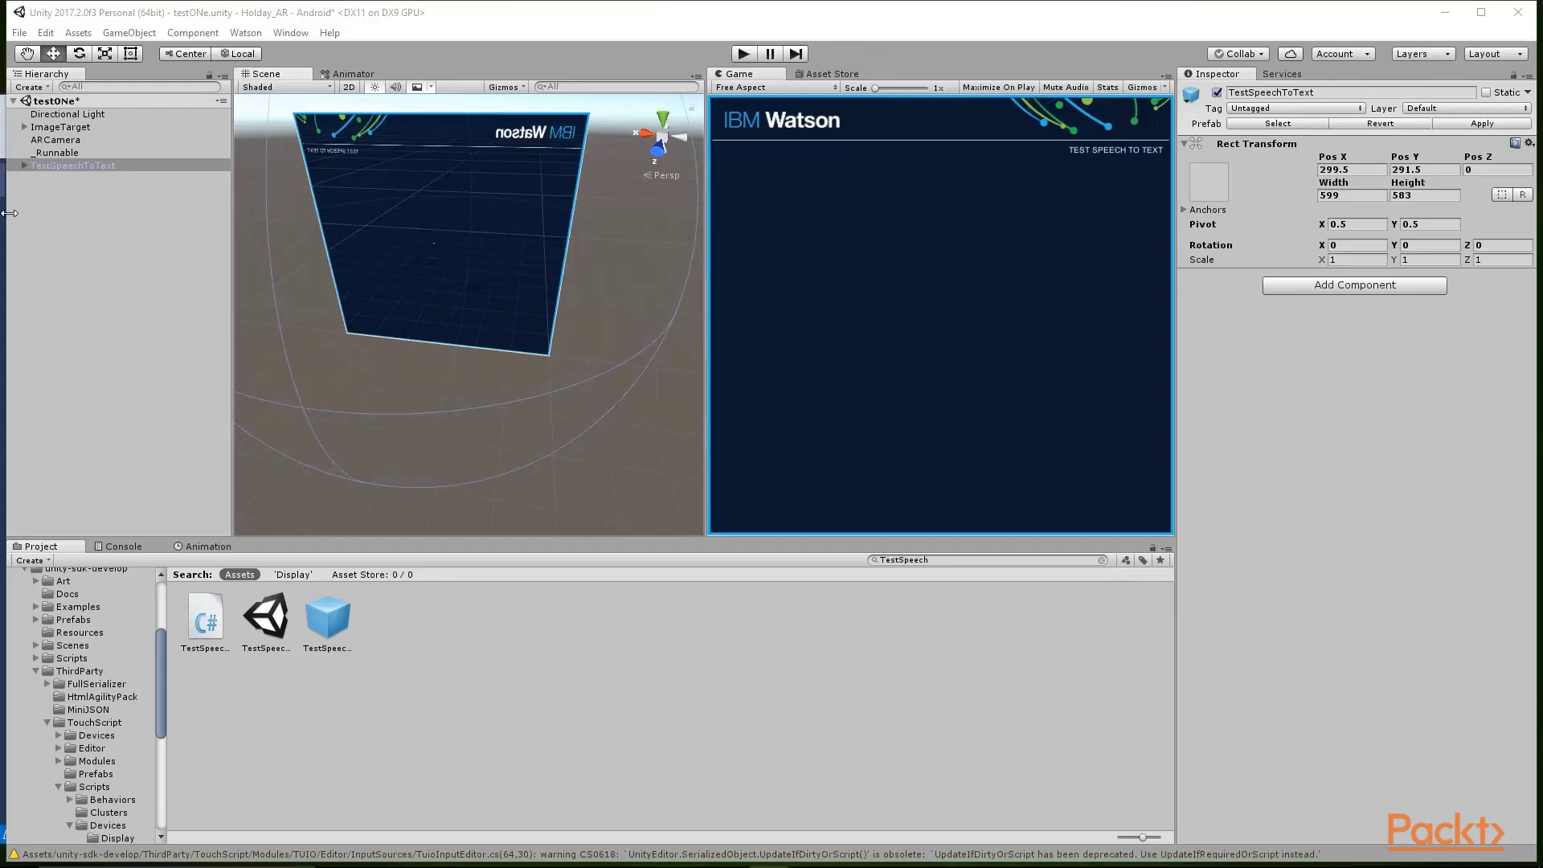
Deactivate the TouchManager and MainCamera children of TestSpeechToText
left_click(23, 165)
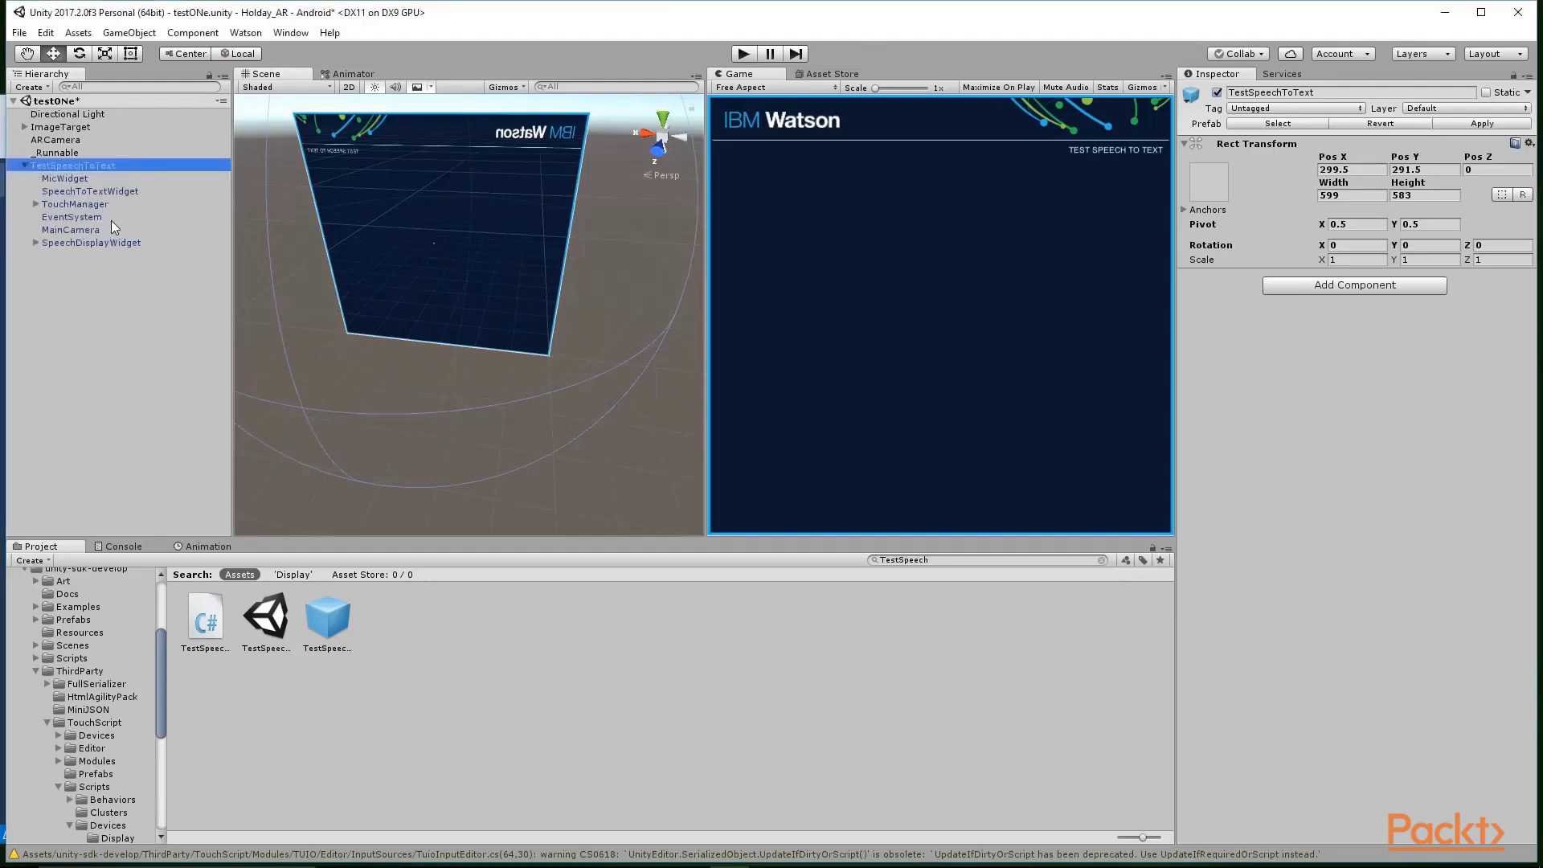
left_click(95, 205)
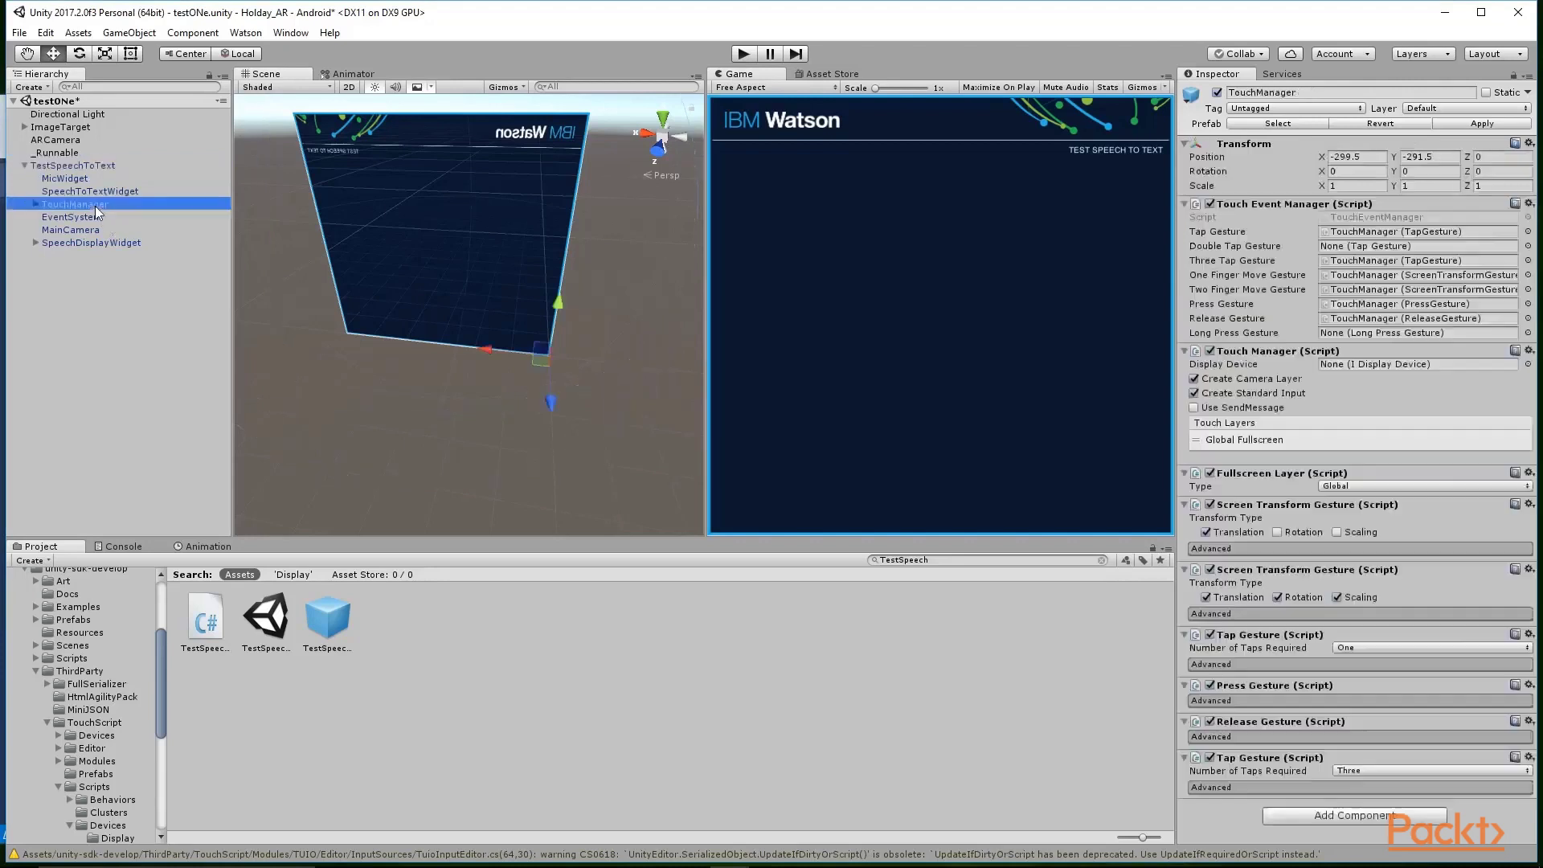
left_click(1217, 92)
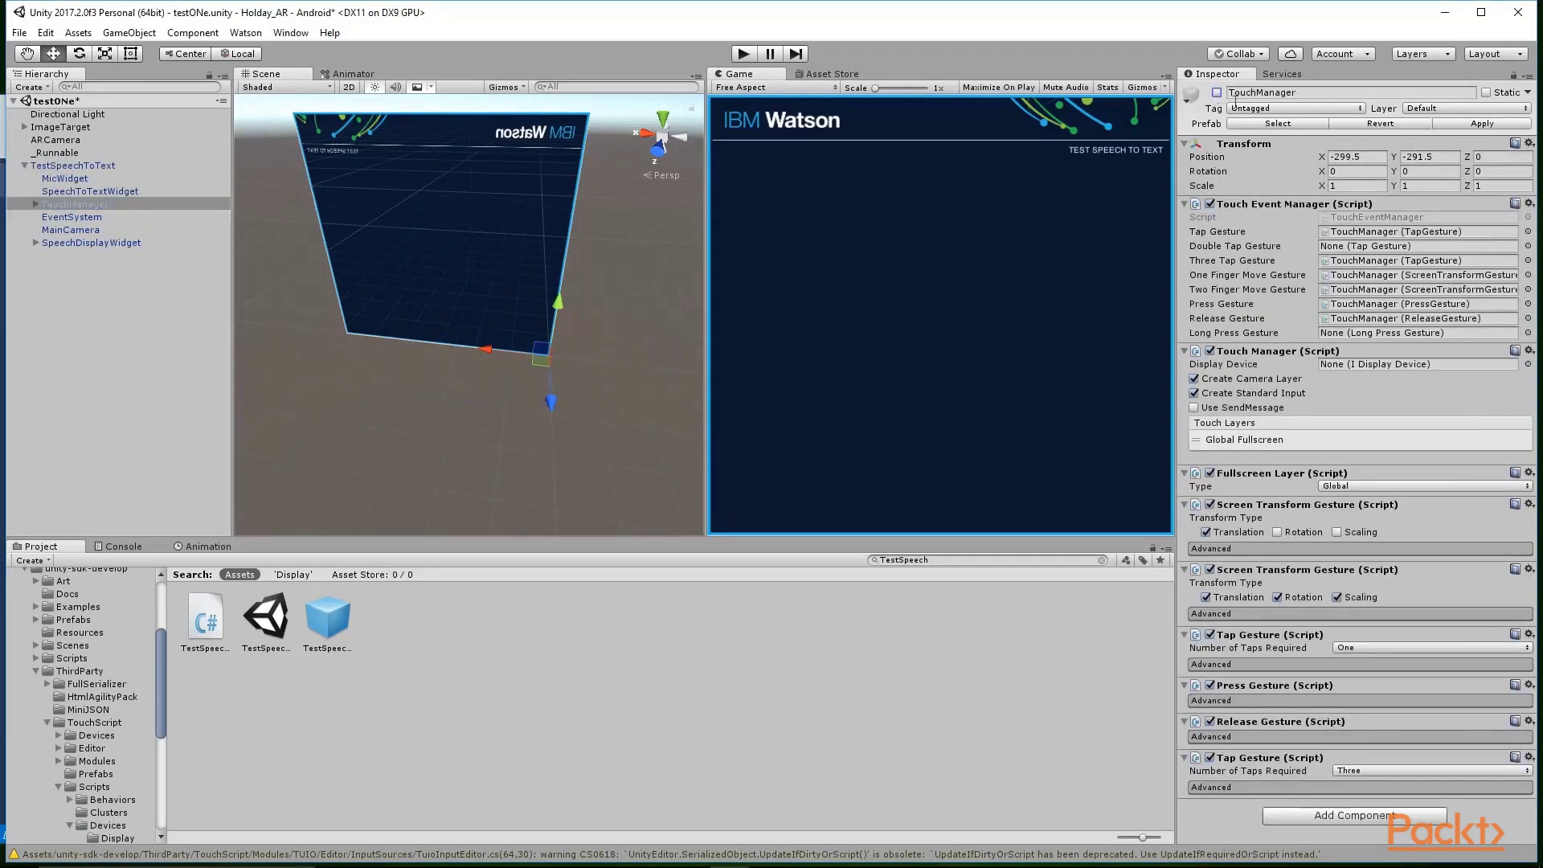
left_click(75, 231)
left_click(1217, 92)
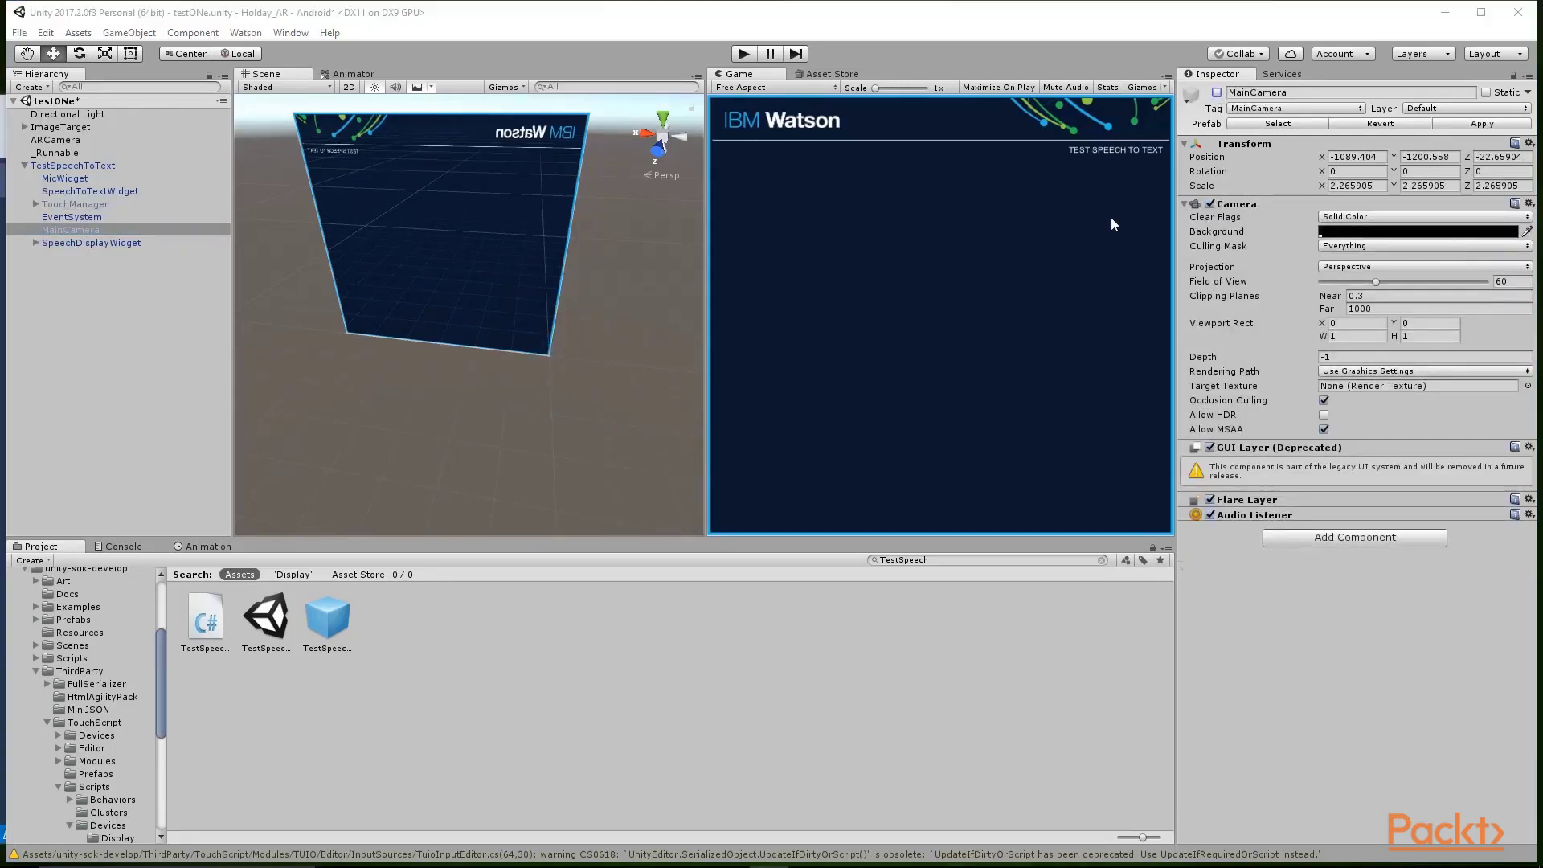
Deactivate Text_IBM_Watson_TestSTT under SpeechDisplayWidget, leaving the game view black
left_click(35, 242)
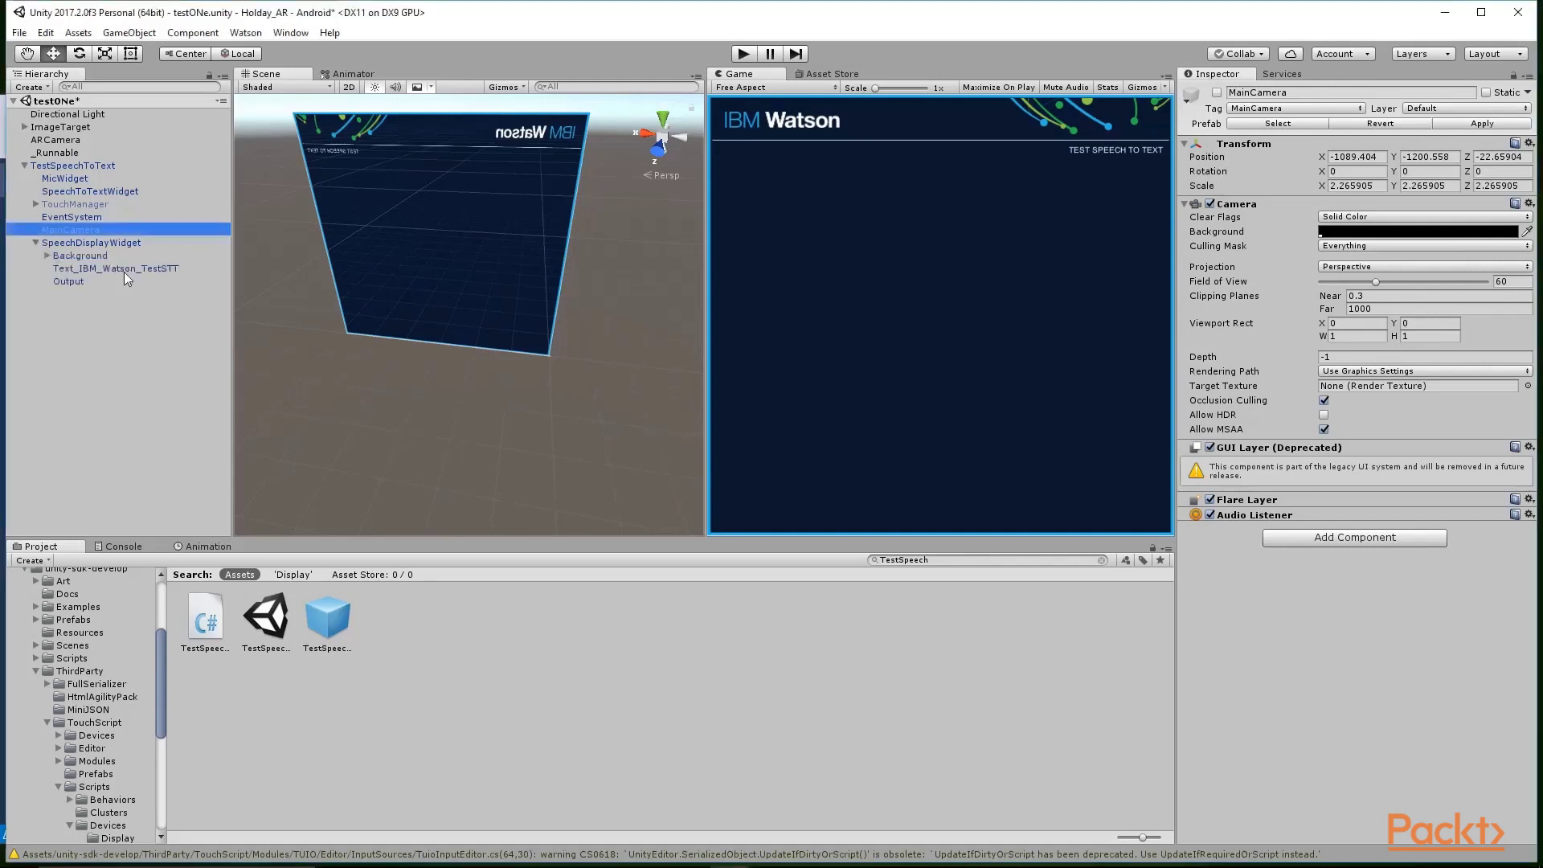
left_click(85, 266)
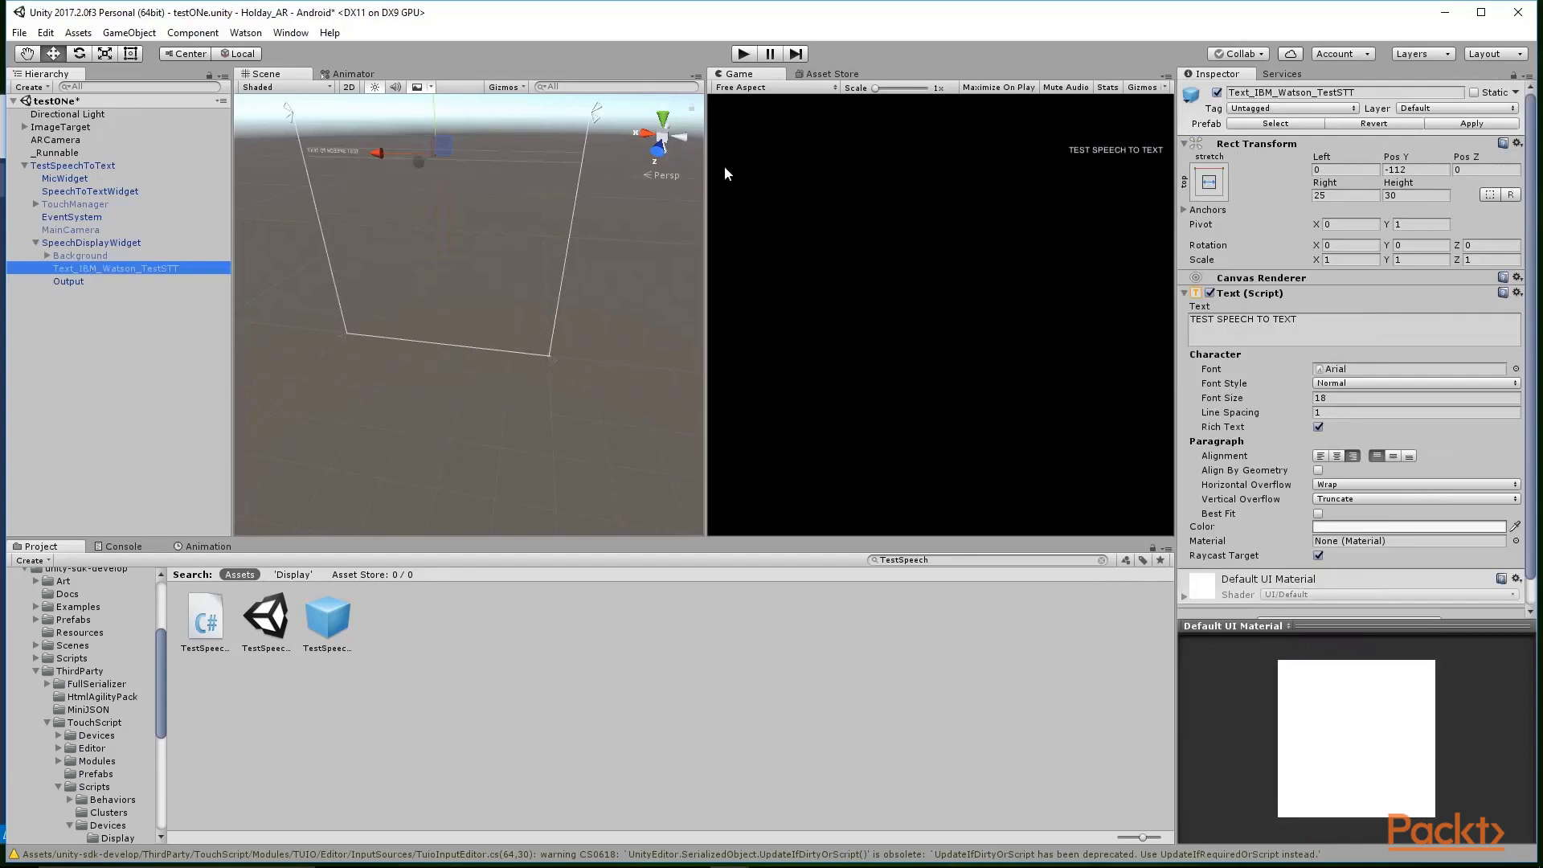
left_click(1217, 93)
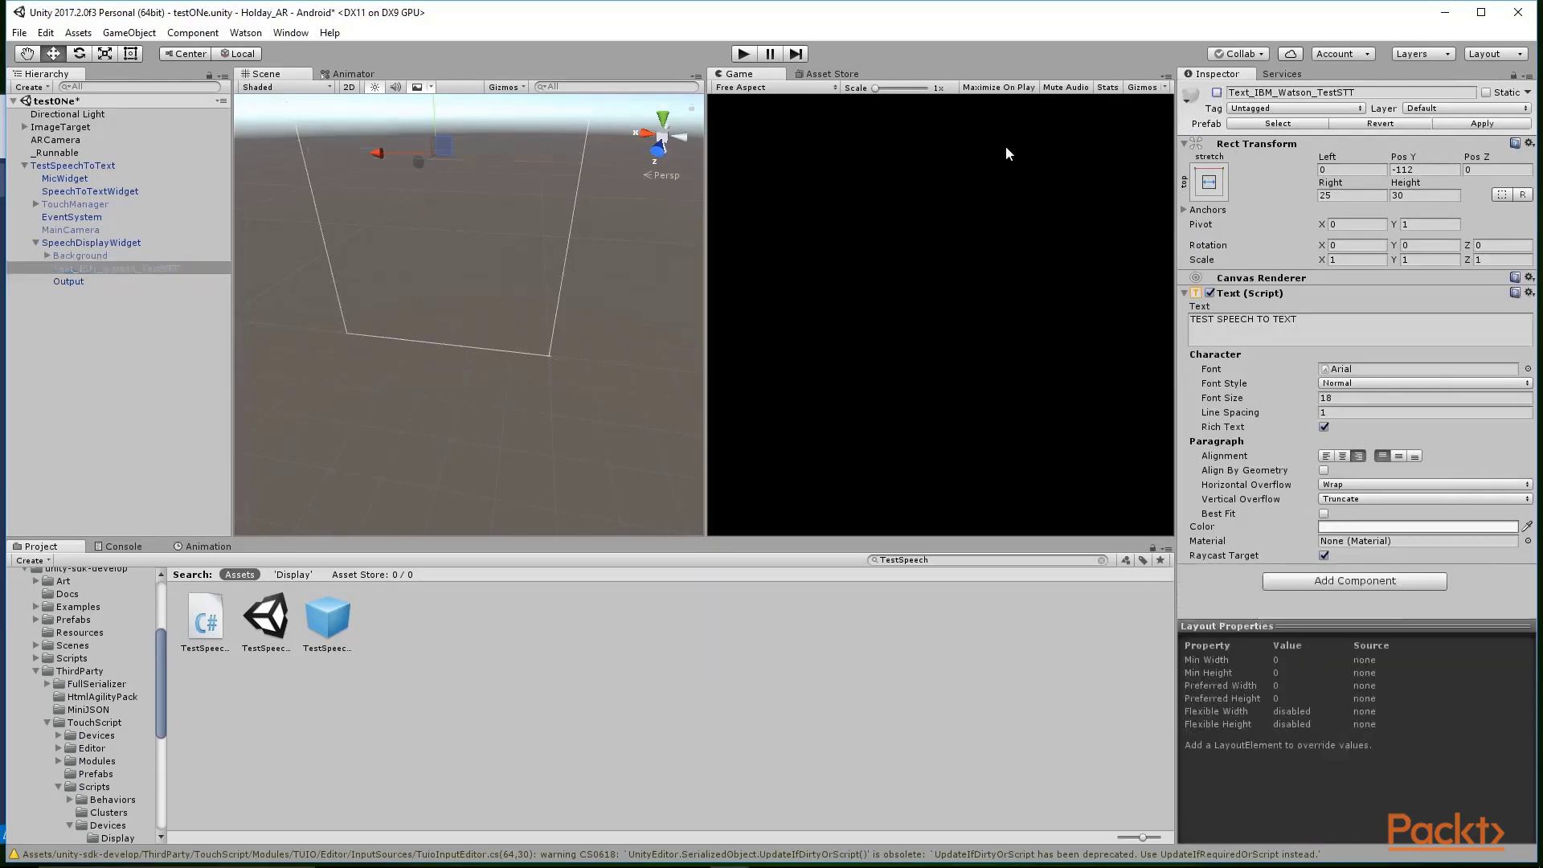
left_click(35, 242)
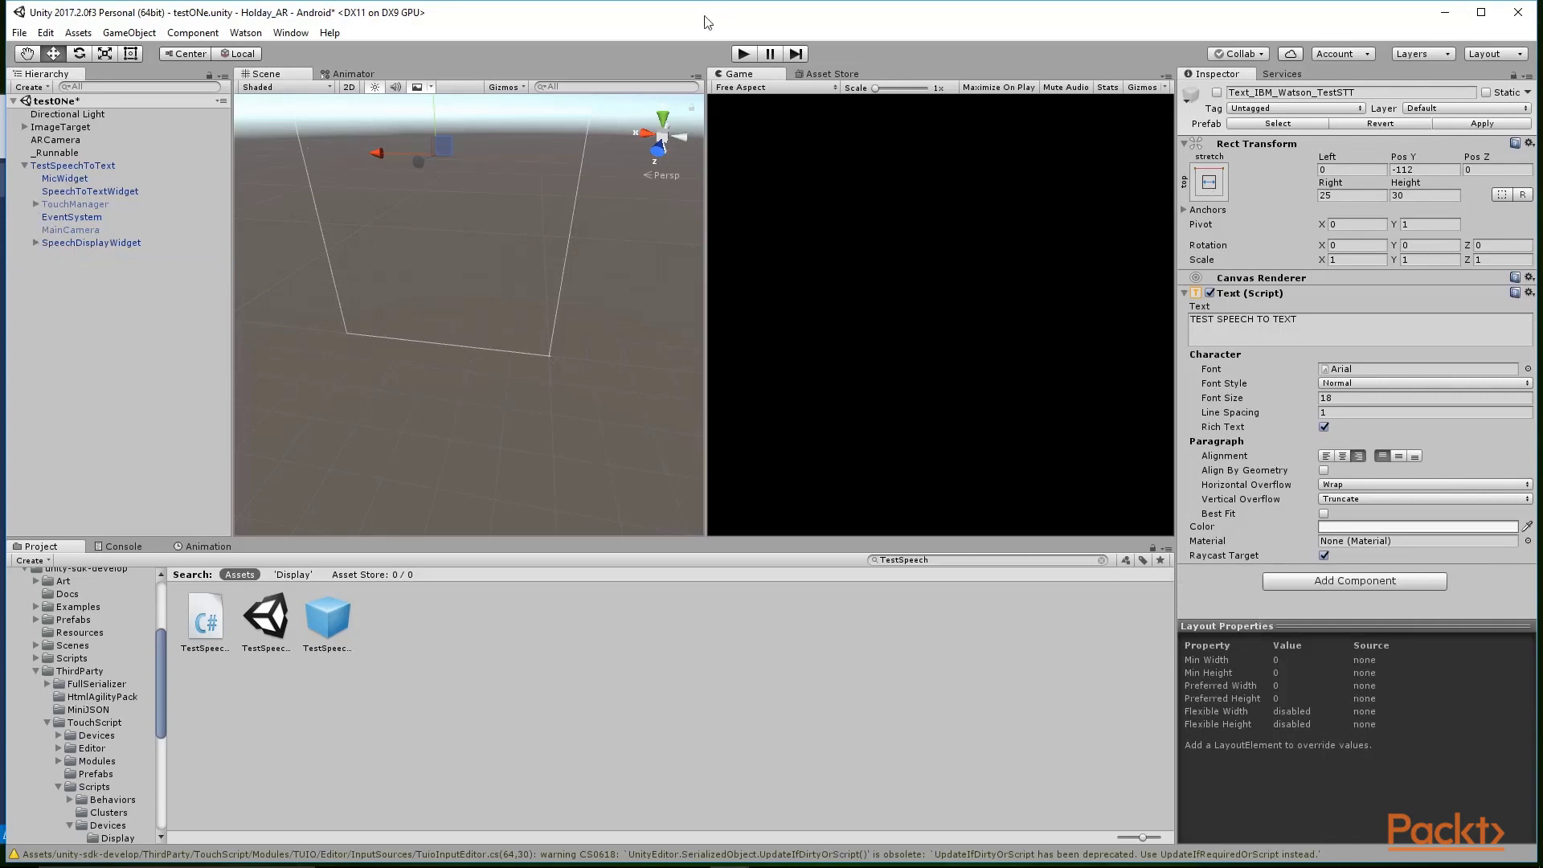